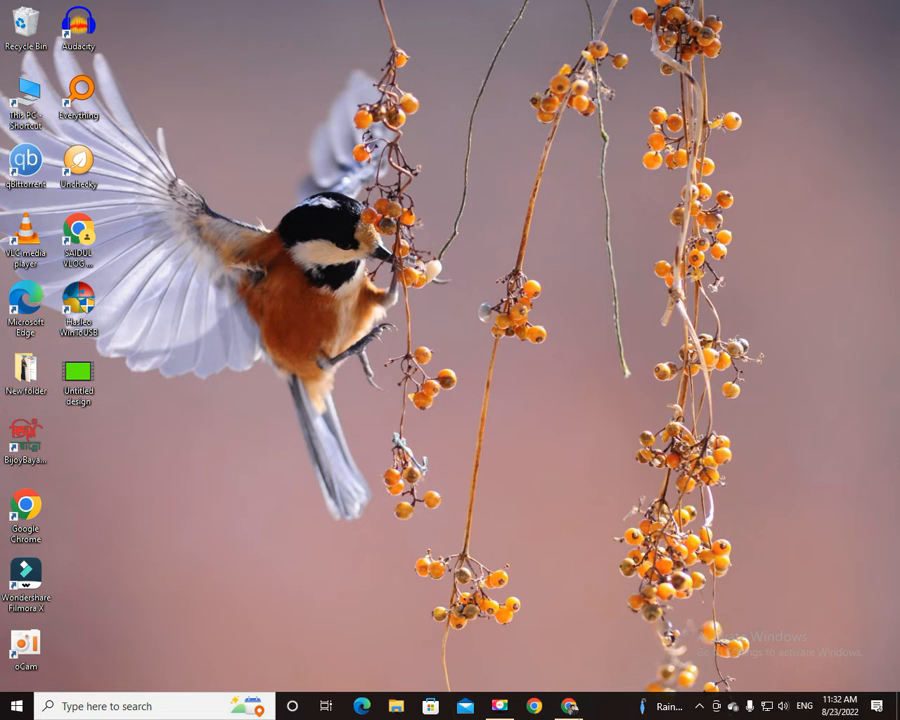
click(566, 708)
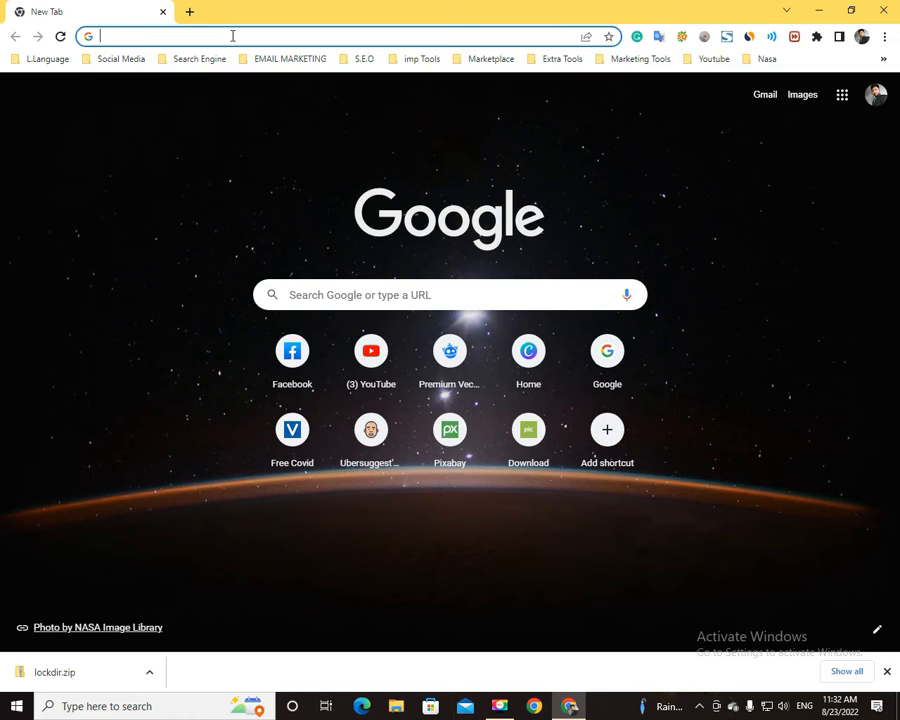
text(www)
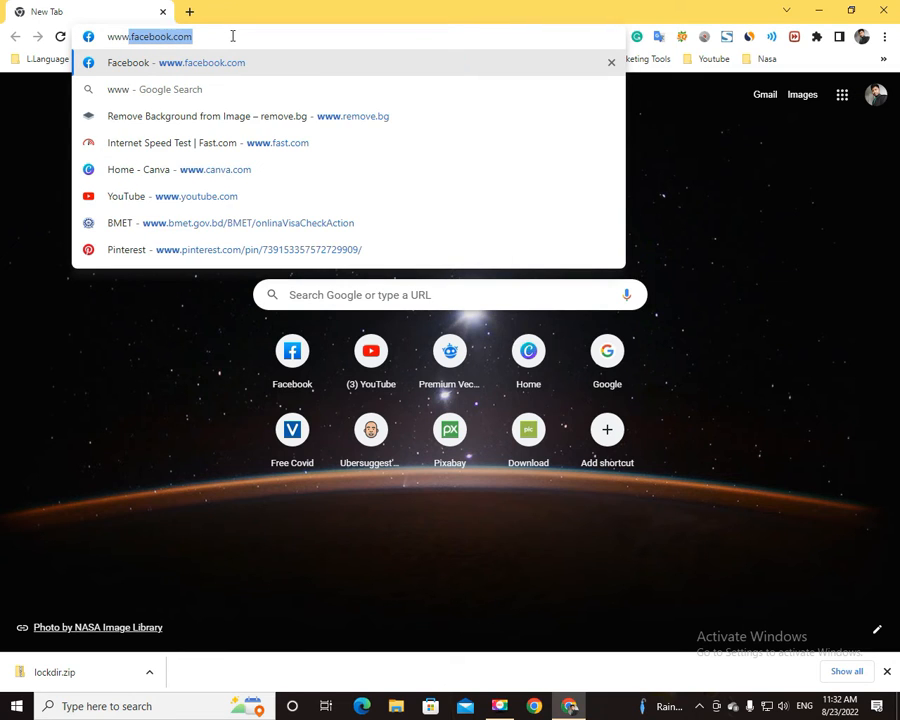
text(.c)
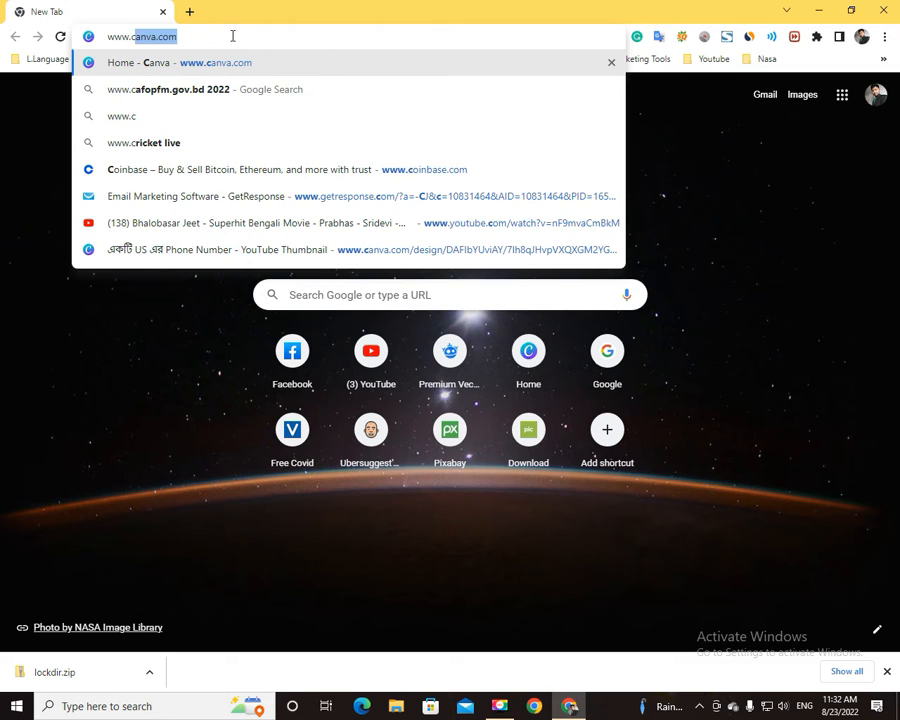
key(Right)
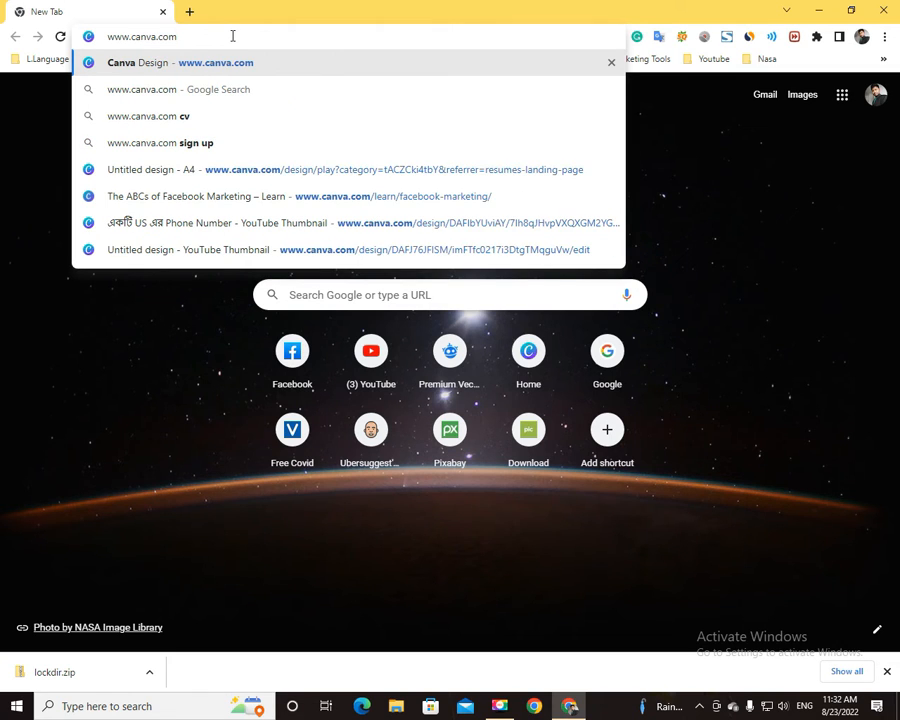
key(Return)
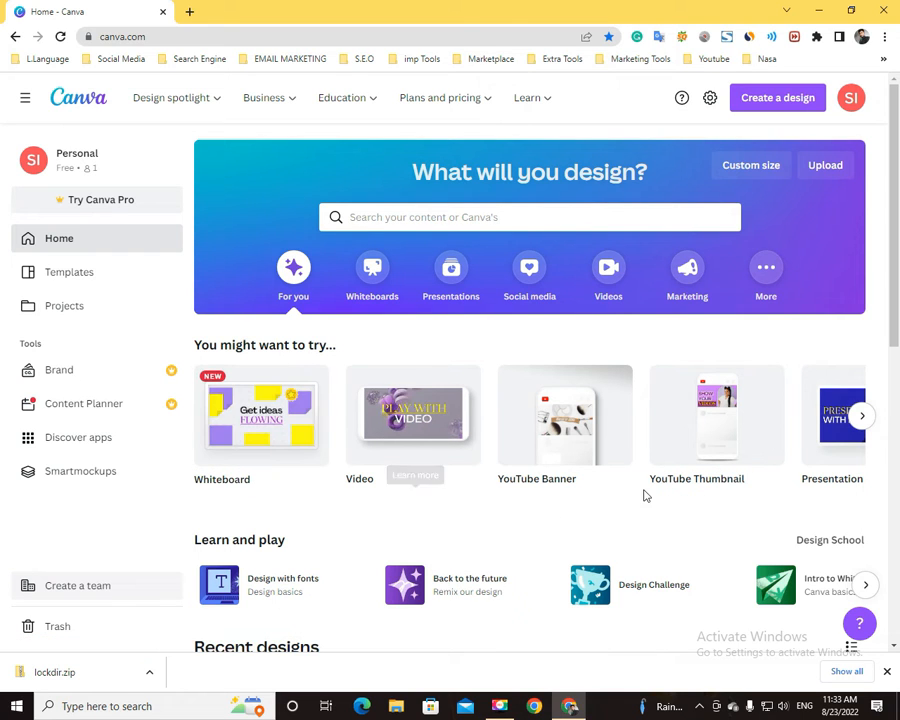
- Create a blank YouTube Thumbnail design from the suggested design types and close the Canva home page
click(860, 416)
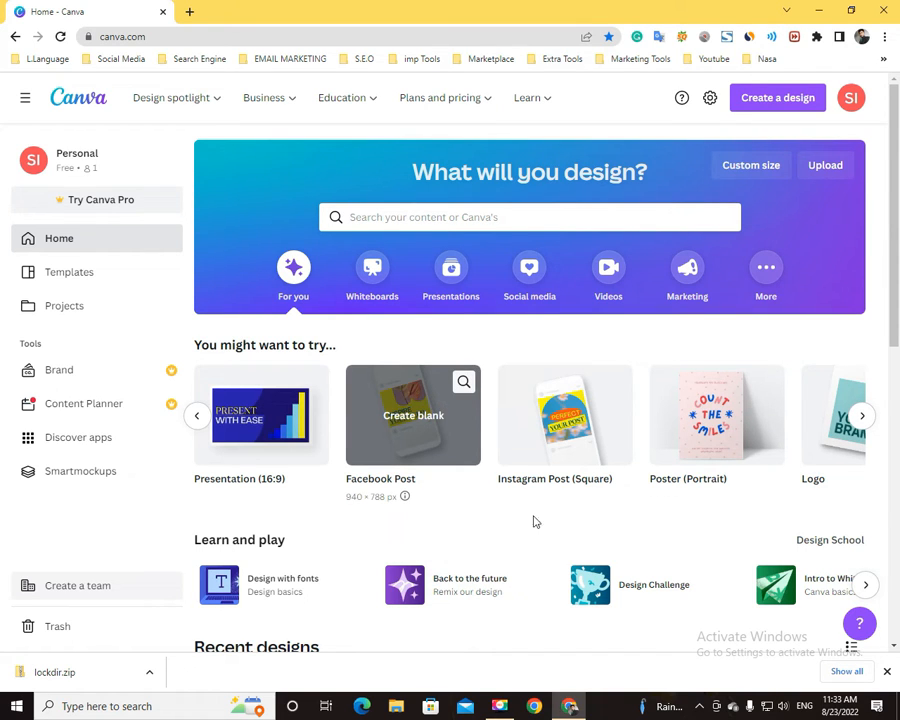
click(862, 416)
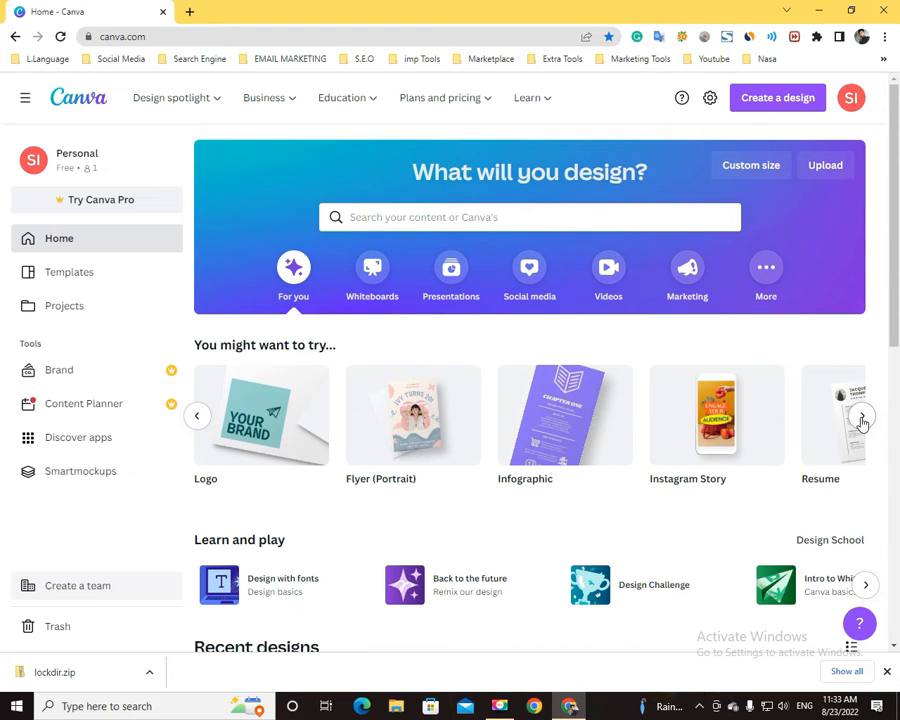
click(196, 416)
click(197, 416)
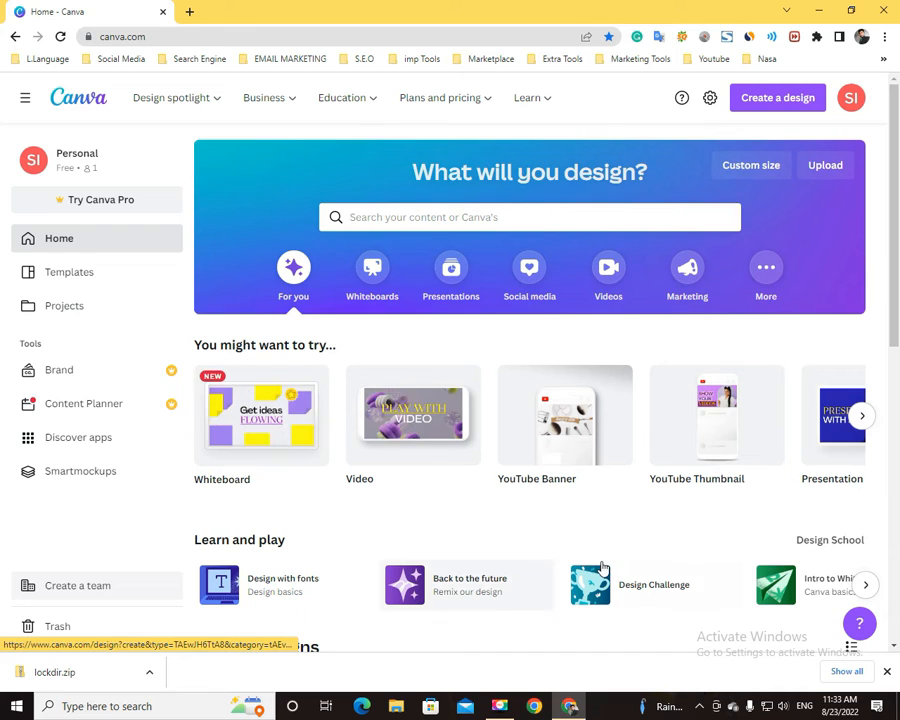
click(704, 437)
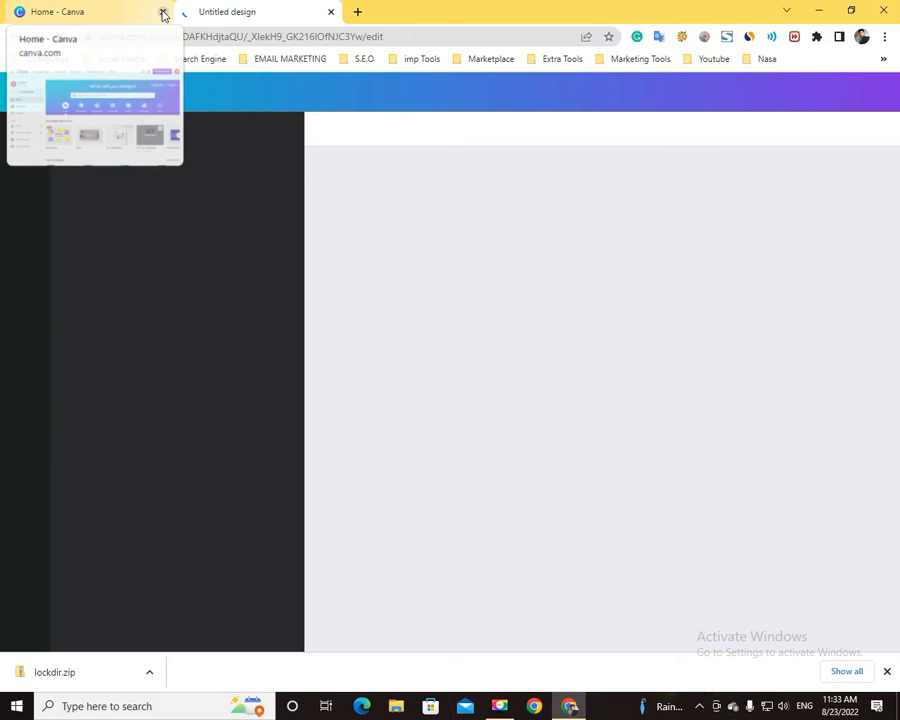
click(163, 14)
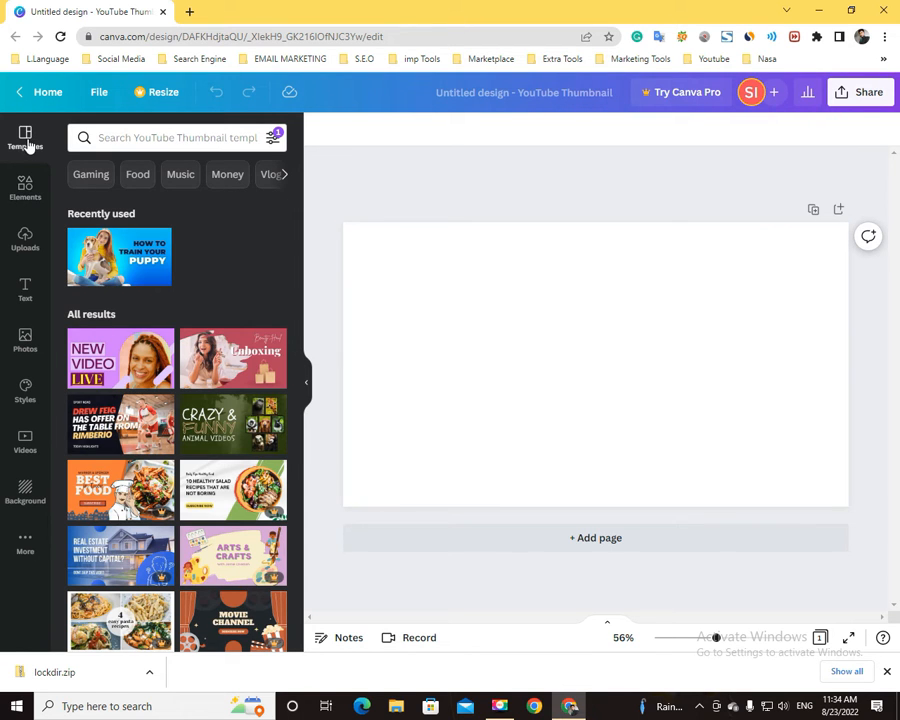
- Look through the available YouTube Thumbnail templates
scroll(215, 408, down, 3)
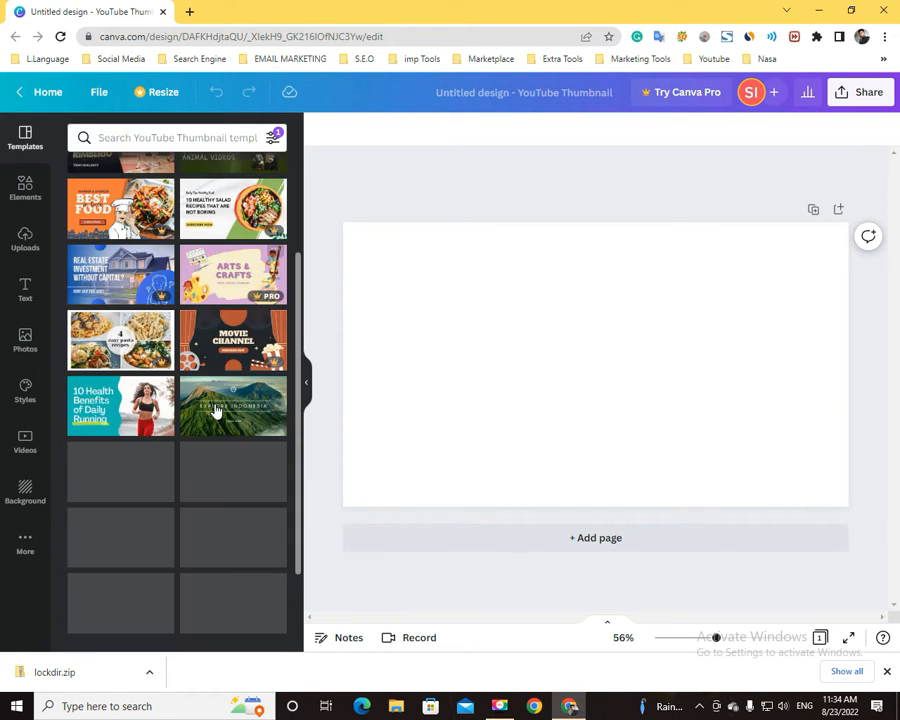
scroll(215, 410, down, 3)
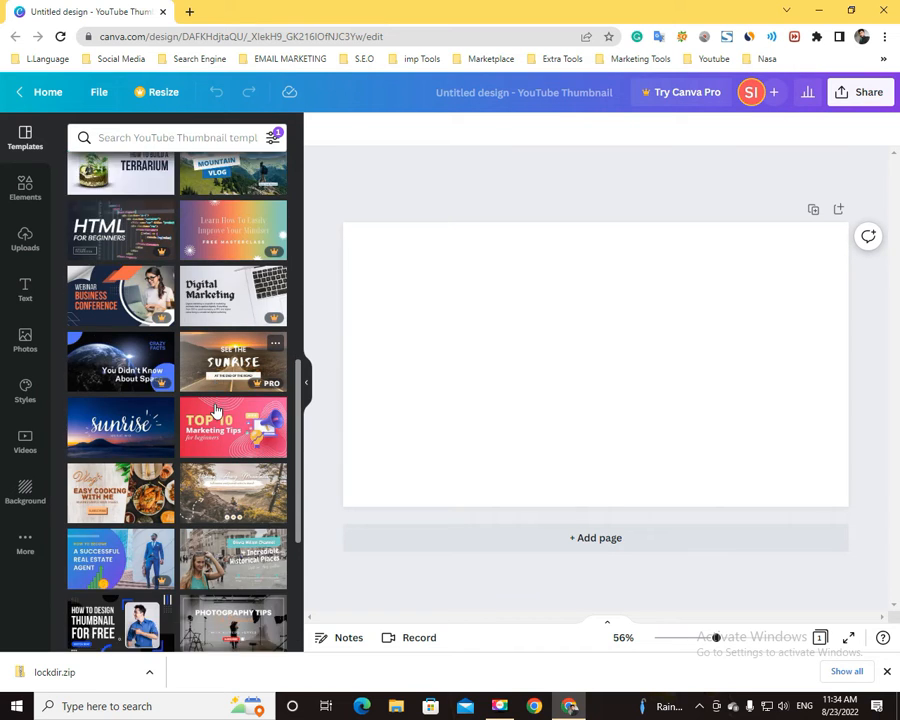
scroll(215, 410, down, 3)
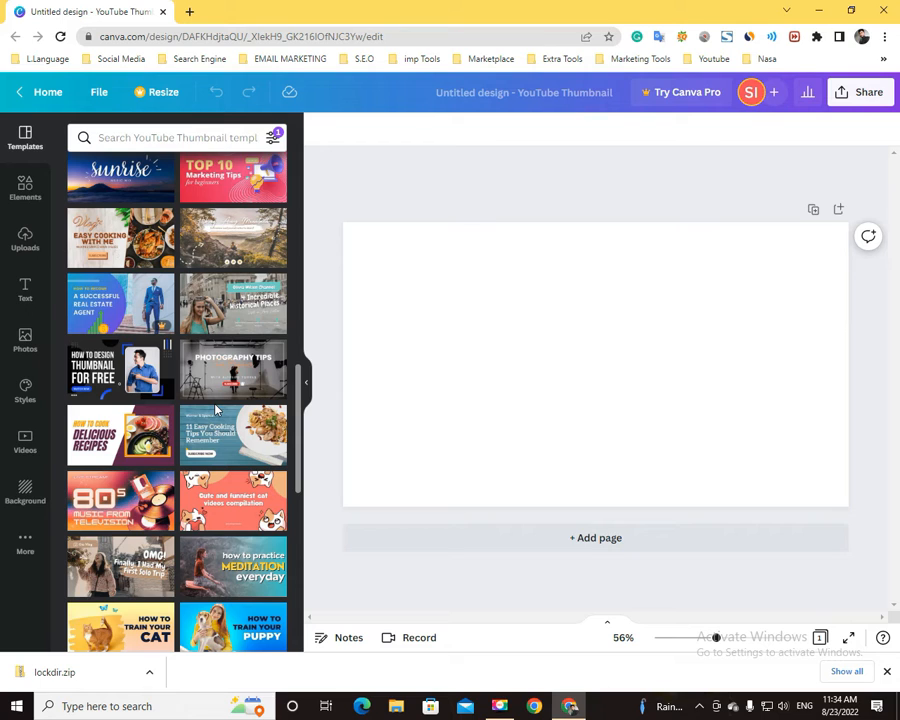
- Examine the available design elements, from shapes, graphics, stickers, photos, videos, audio and frames through to the graphic collections
click(25, 187)
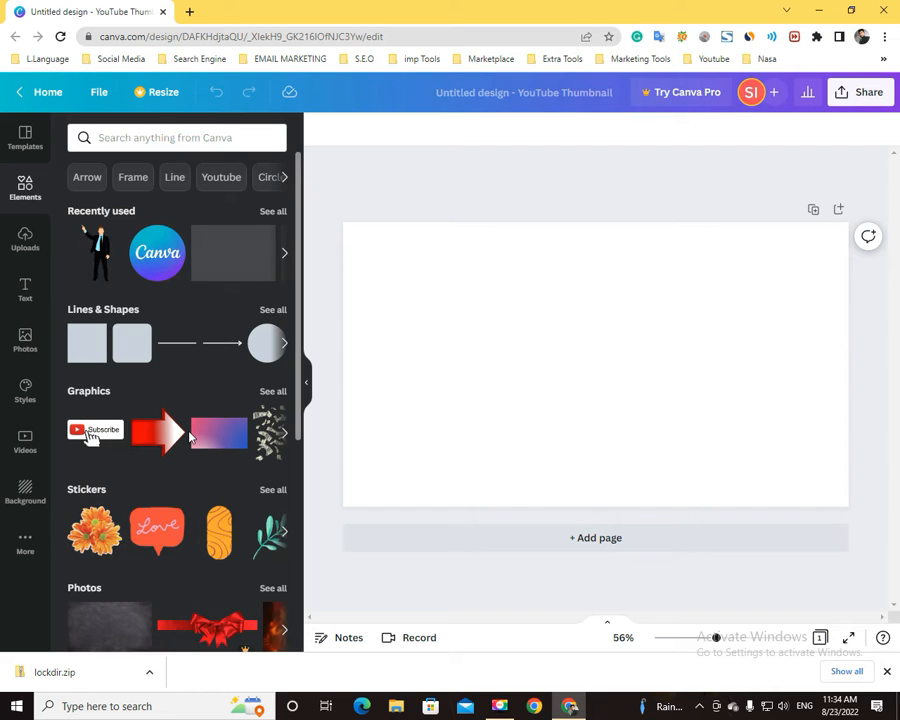
scroll(189, 432, down, 1)
scroll(189, 436, down, 3)
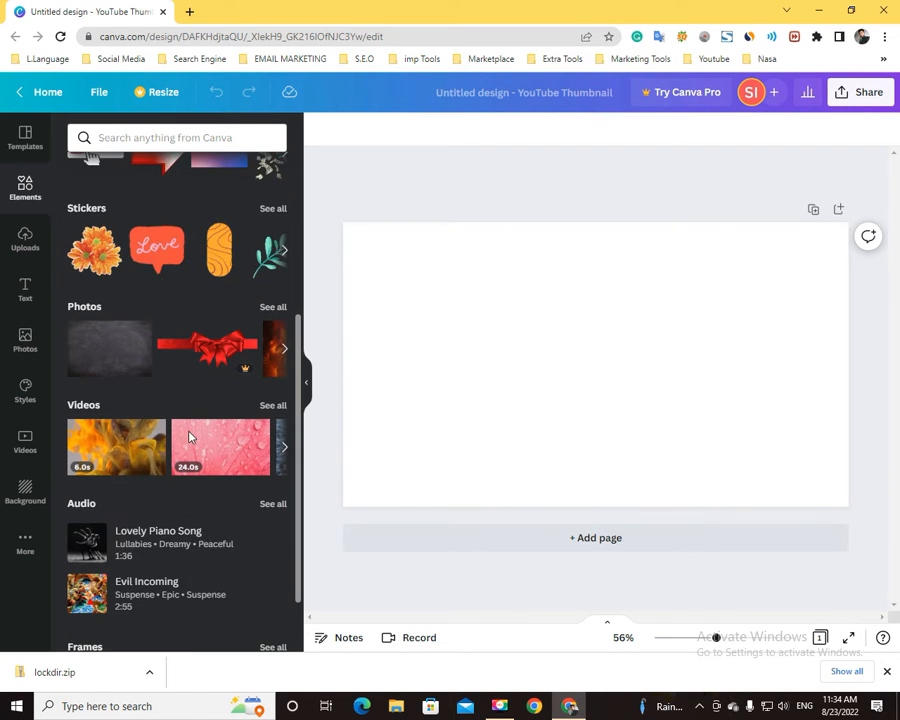
scroll(189, 437, down, 1)
scroll(189, 436, down, 5)
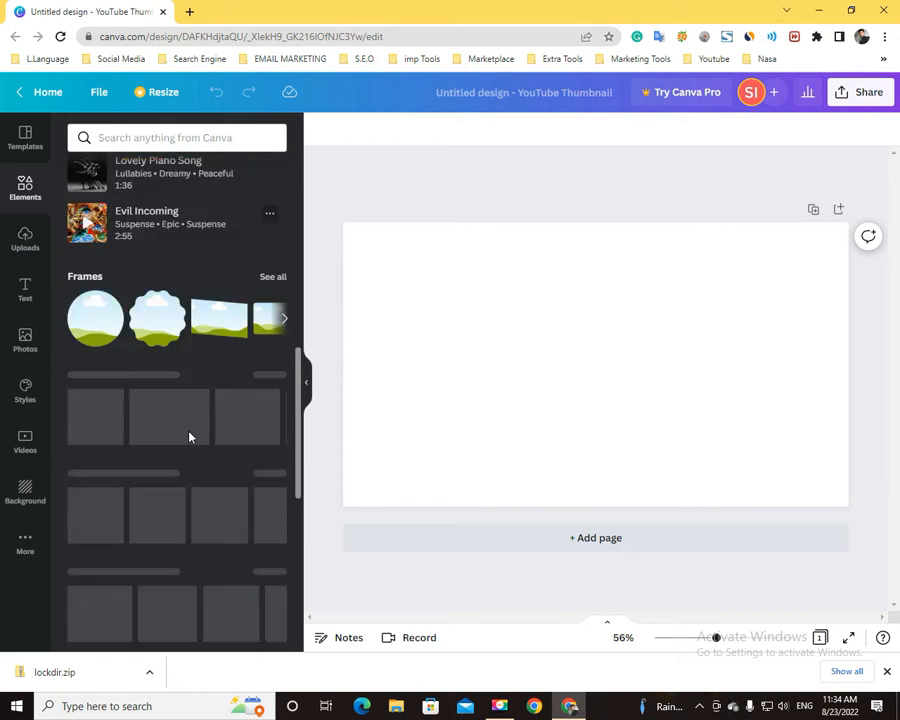
scroll(189, 436, down, 1)
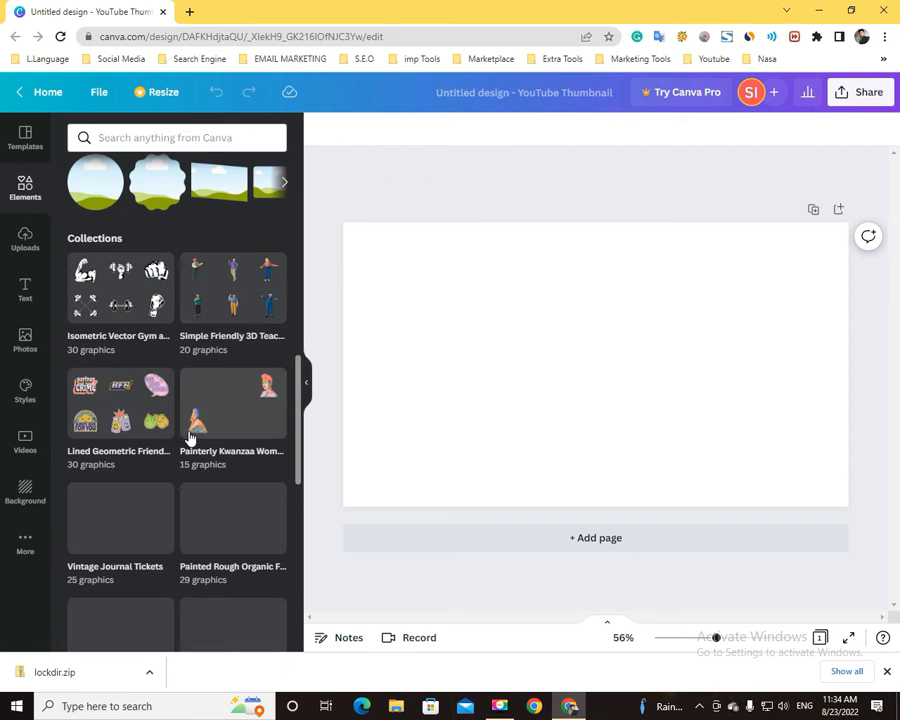
scroll(189, 437, down, 3)
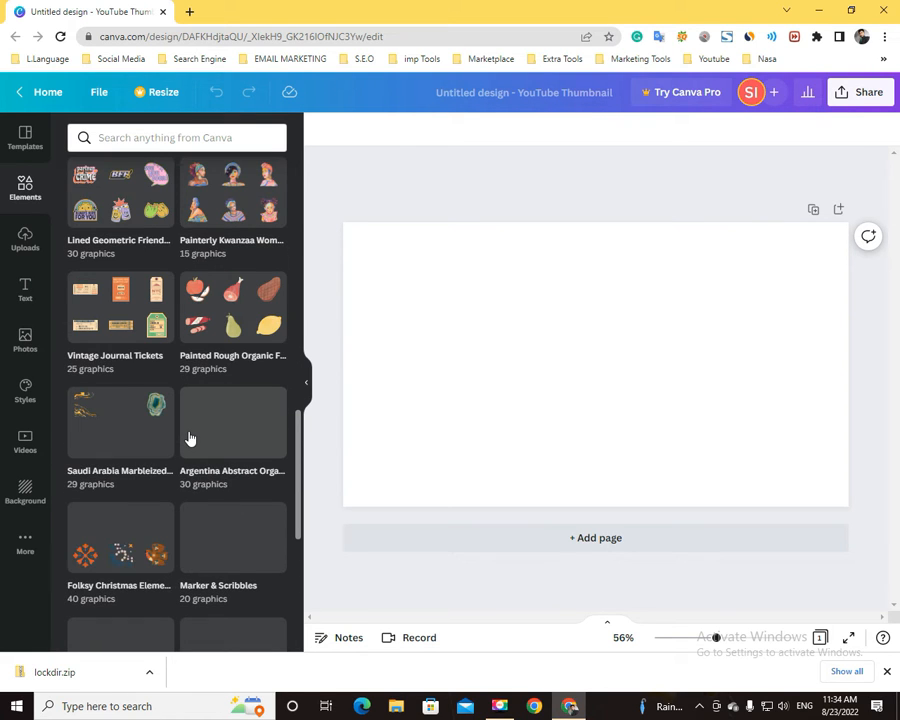
scroll(189, 437, down, 2)
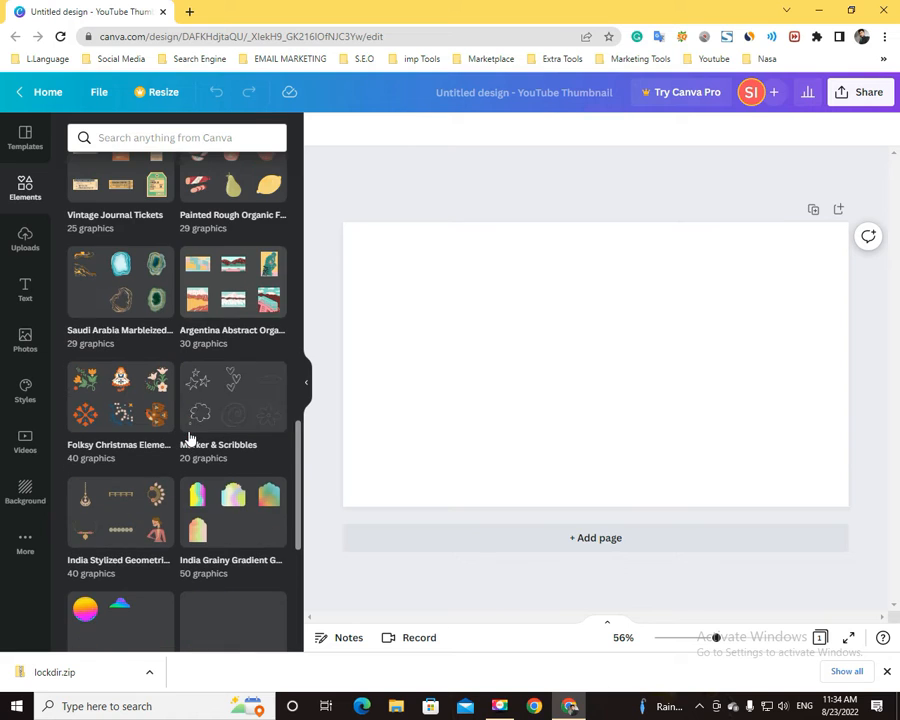
scroll(189, 437, down, 3)
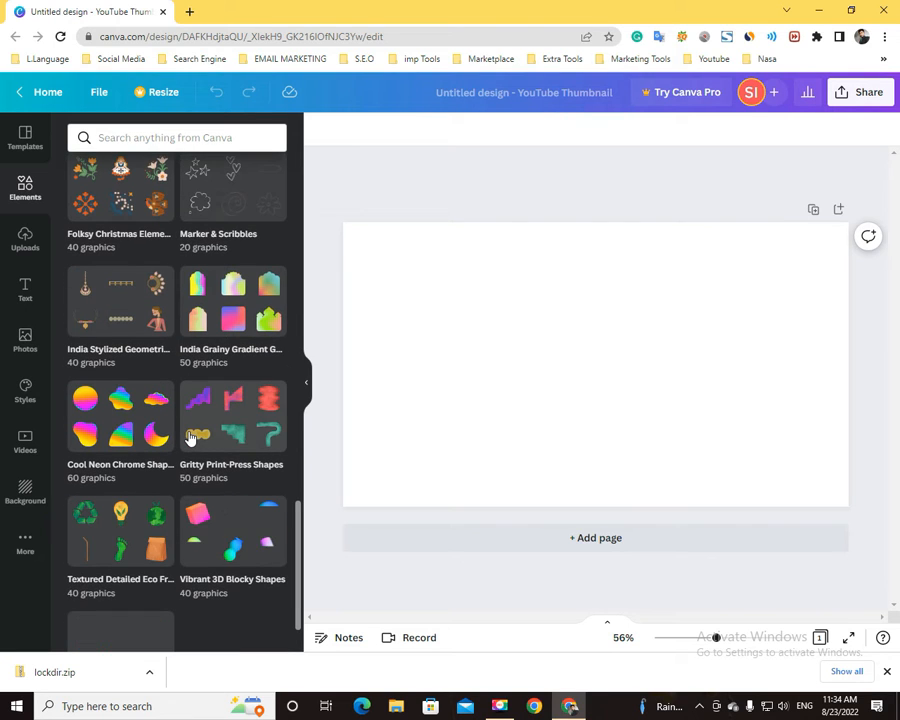
scroll(190, 433, down, 1)
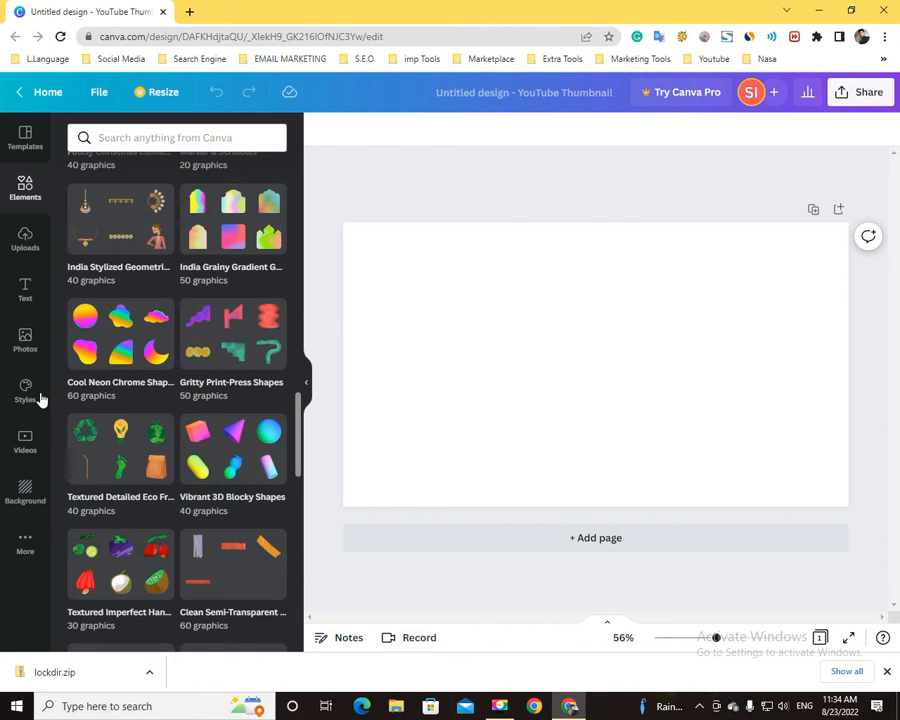
- Try out the uploaded photo of the pointing woman at full page height, and delete it from the page
click(27, 243)
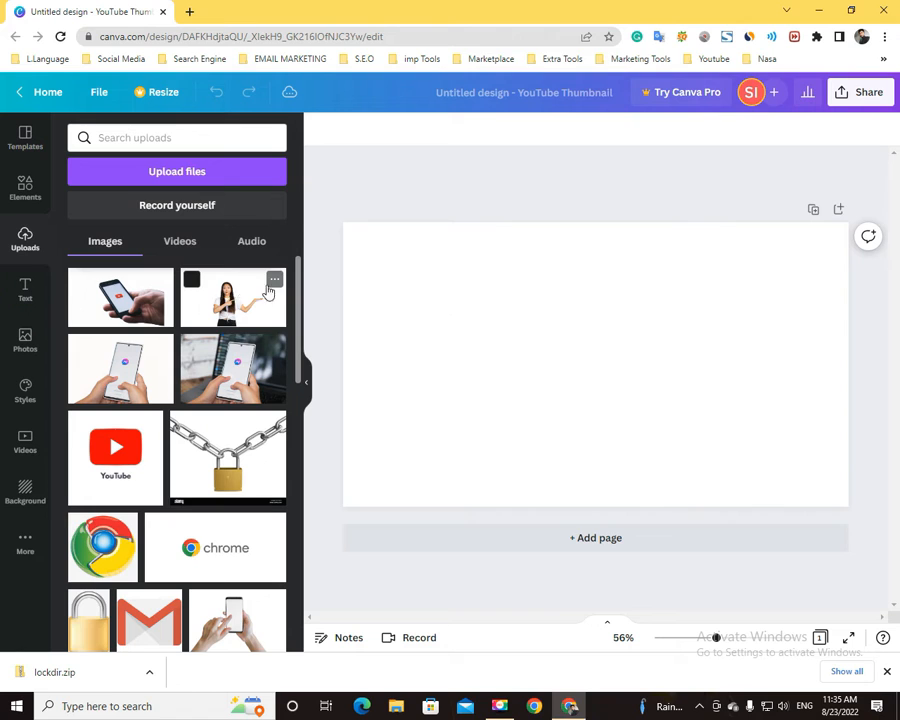
drag(266, 293, 392, 322)
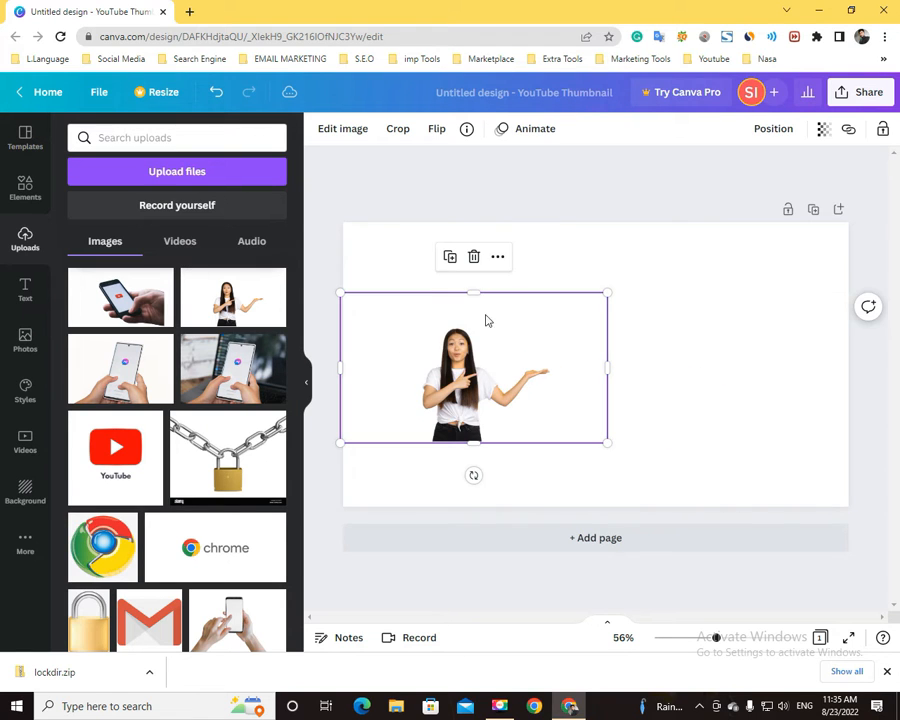
drag(473, 293, 456, 222)
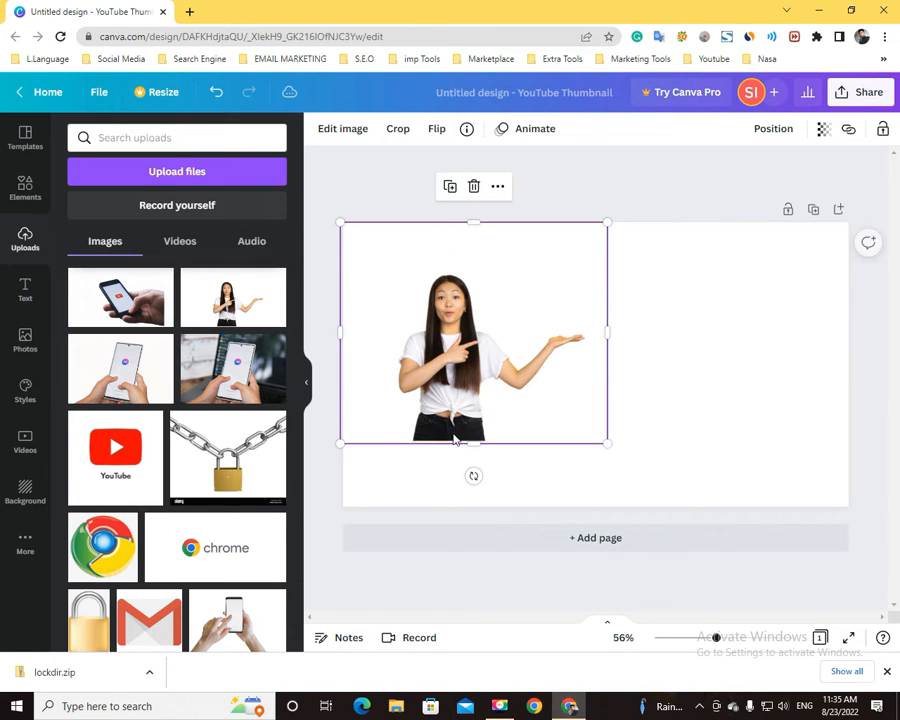
drag(472, 441, 470, 506)
key(Delete)
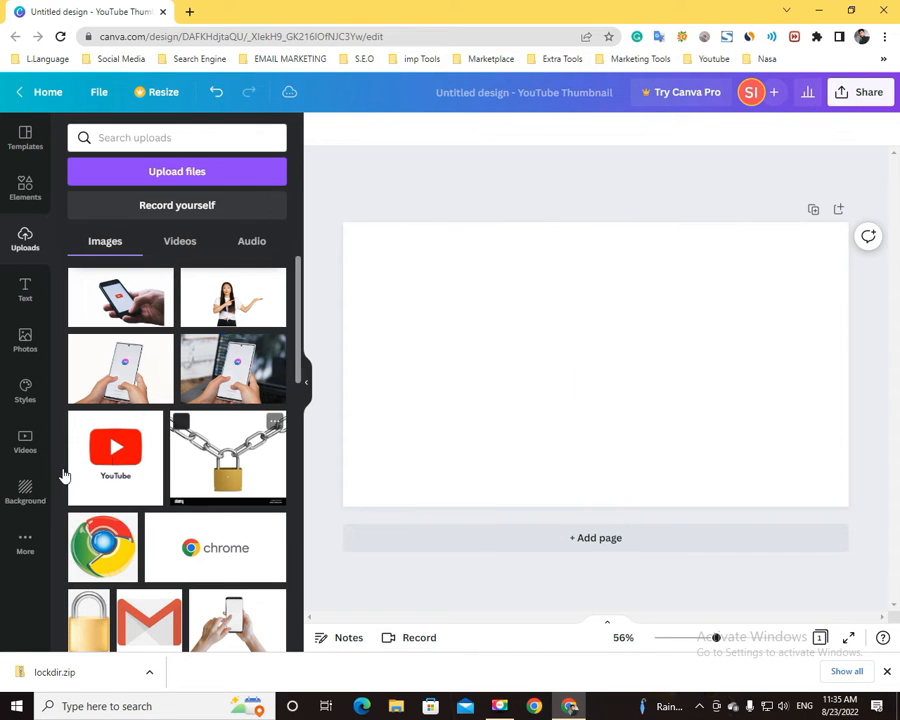
- Search the photo library for "man is pointing" and continue editing the locked design
click(25, 342)
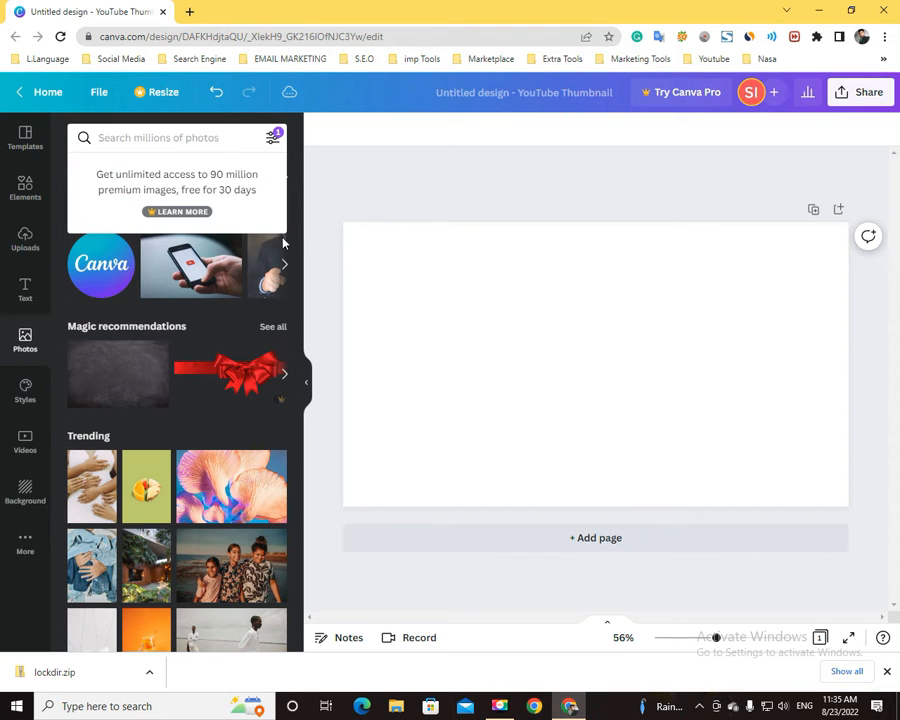
click(196, 135)
text(man)
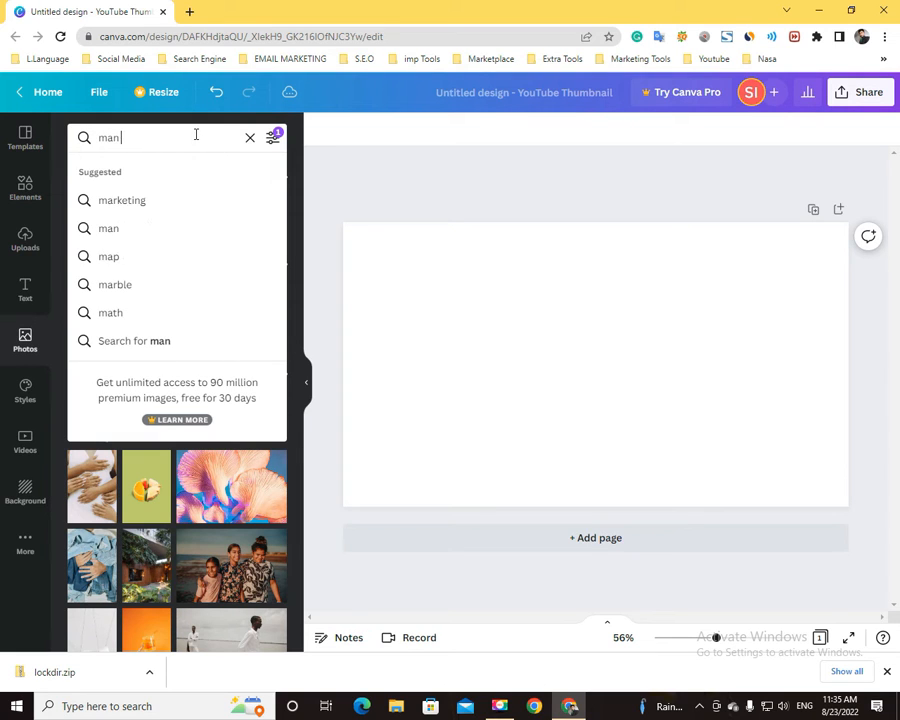
text( is)
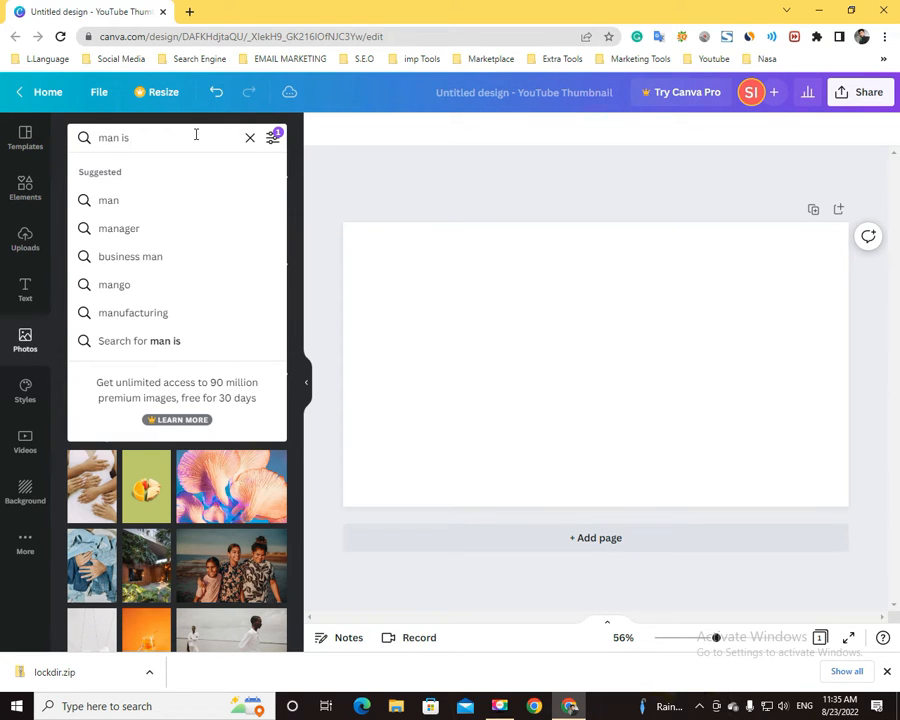
text( pointing)
key(Return)
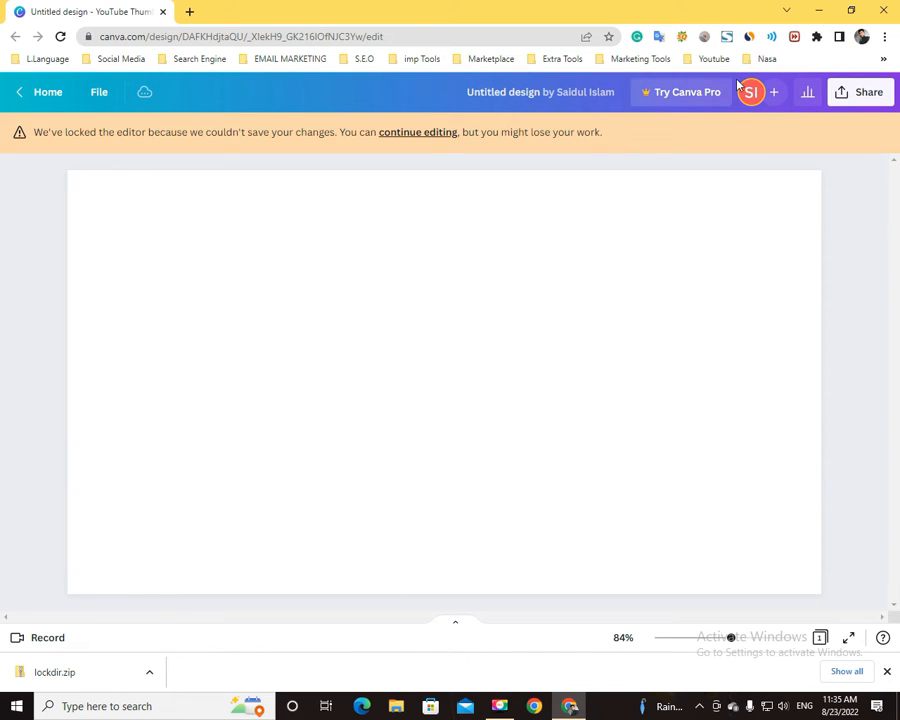
click(418, 132)
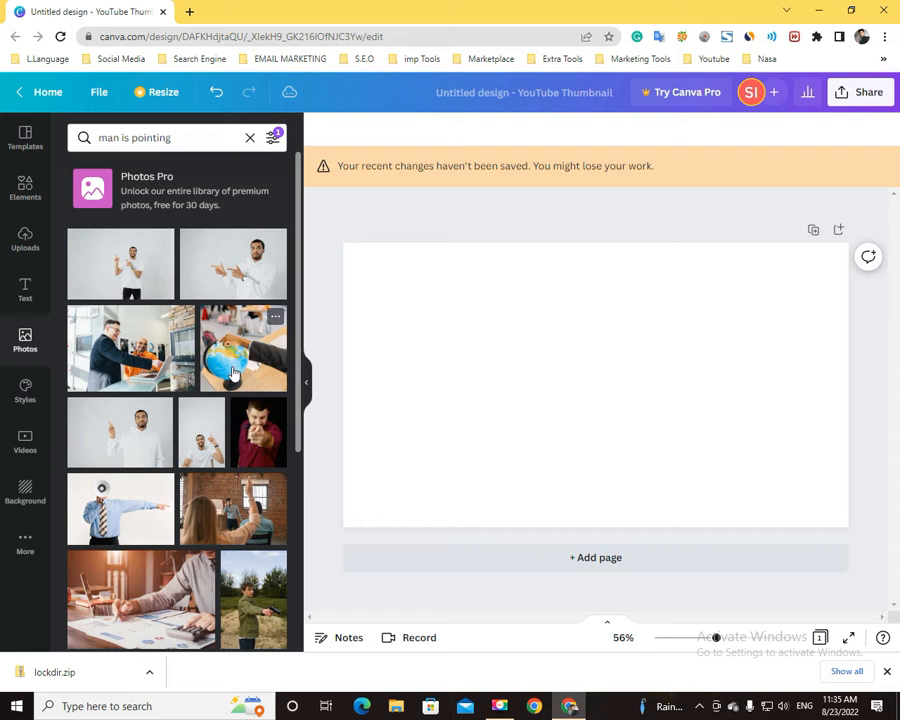
- Look through the photo results for a suitable picture of a pointing man
scroll(232, 372, down, 5)
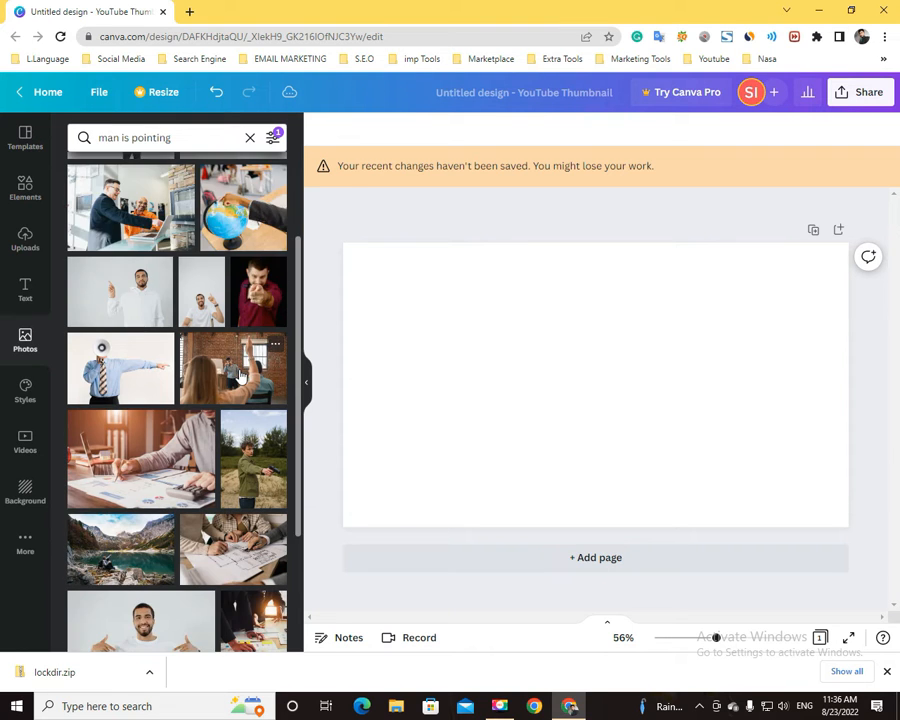
scroll(240, 375, down, 5)
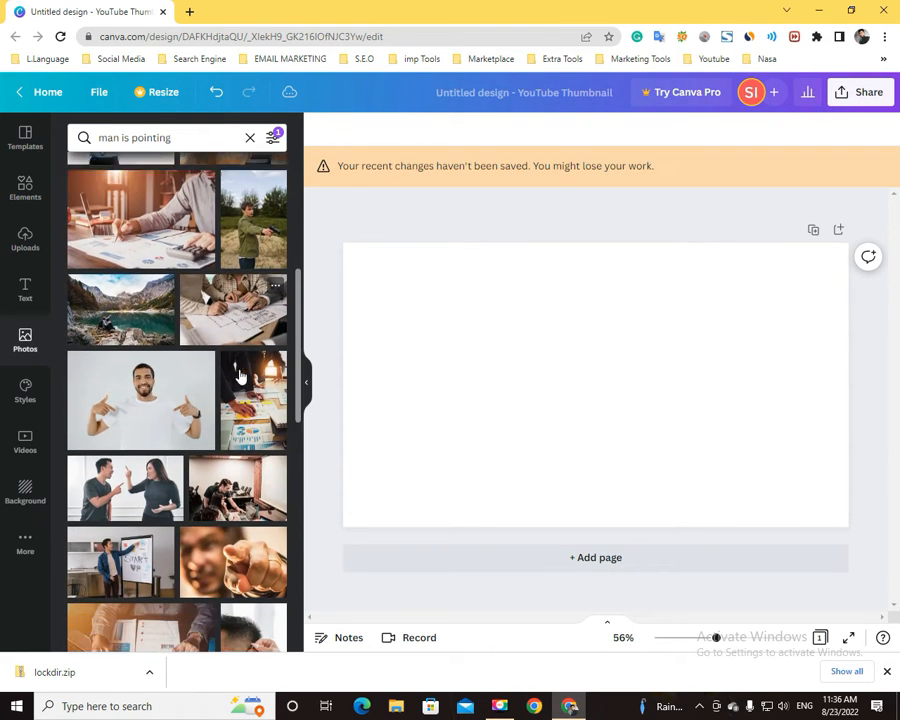
scroll(240, 375, down, 5)
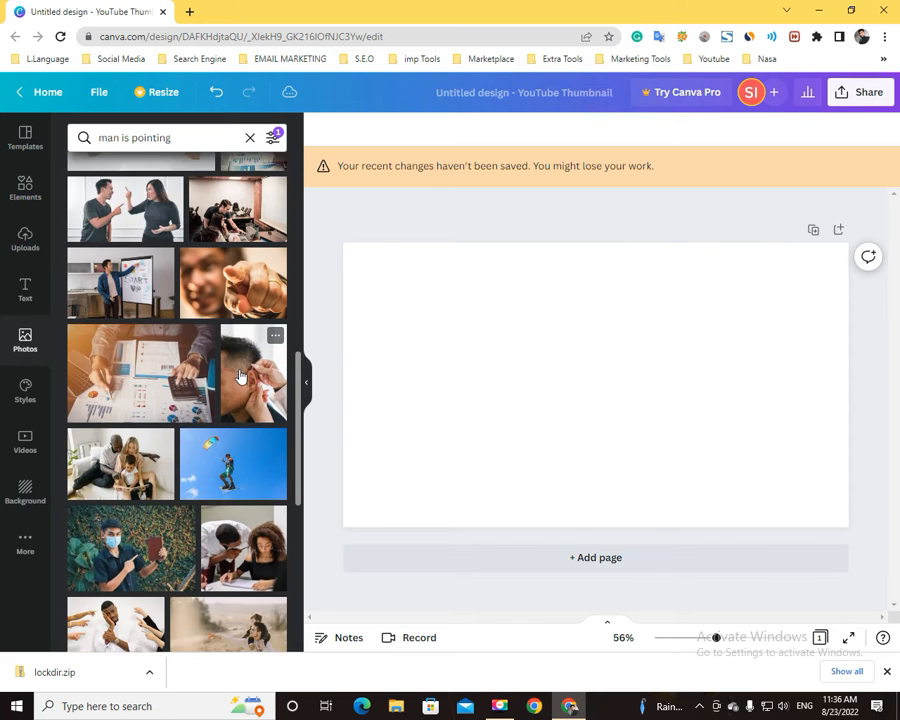
scroll(240, 375, down, 5)
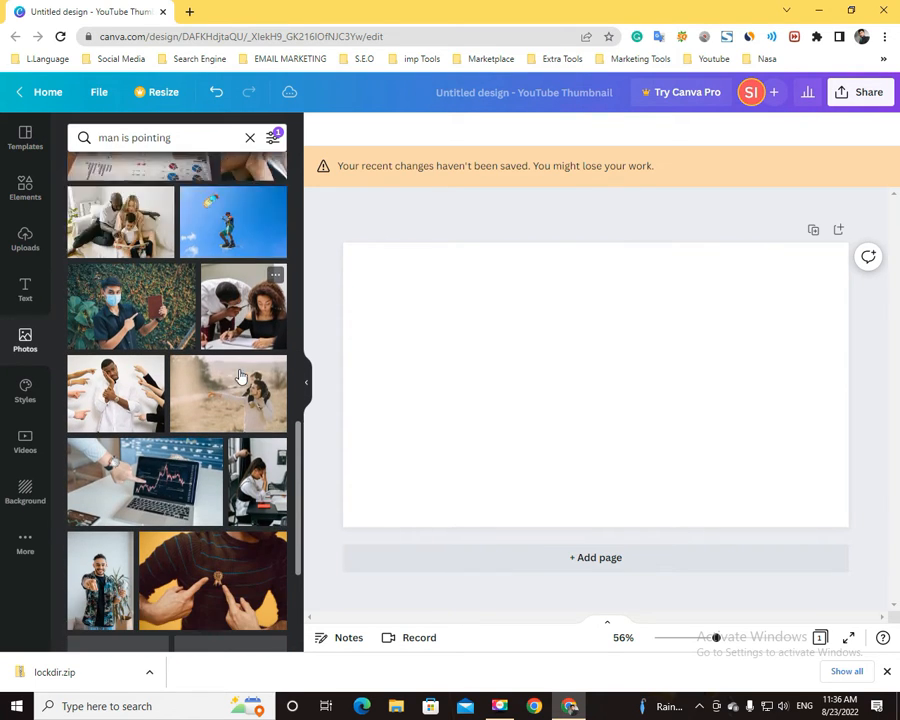
scroll(240, 375, down, 1)
scroll(240, 375, down, 4)
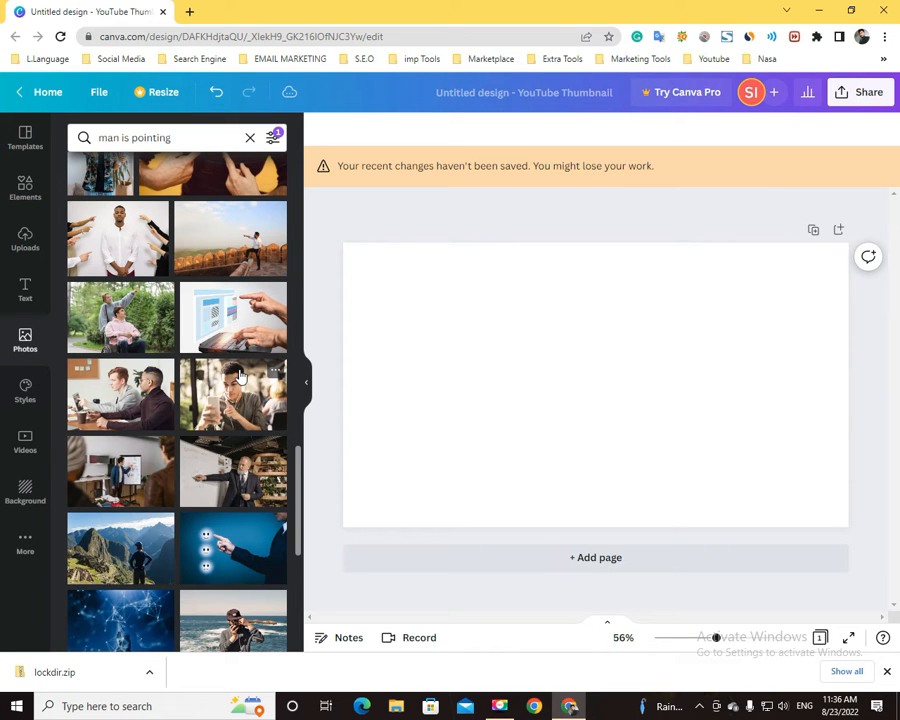
- Add the photo of the man in a white T-shirt pointing upward with both hands to the right part of the page
scroll(240, 375, down, 3)
scroll(240, 375, up, 10)
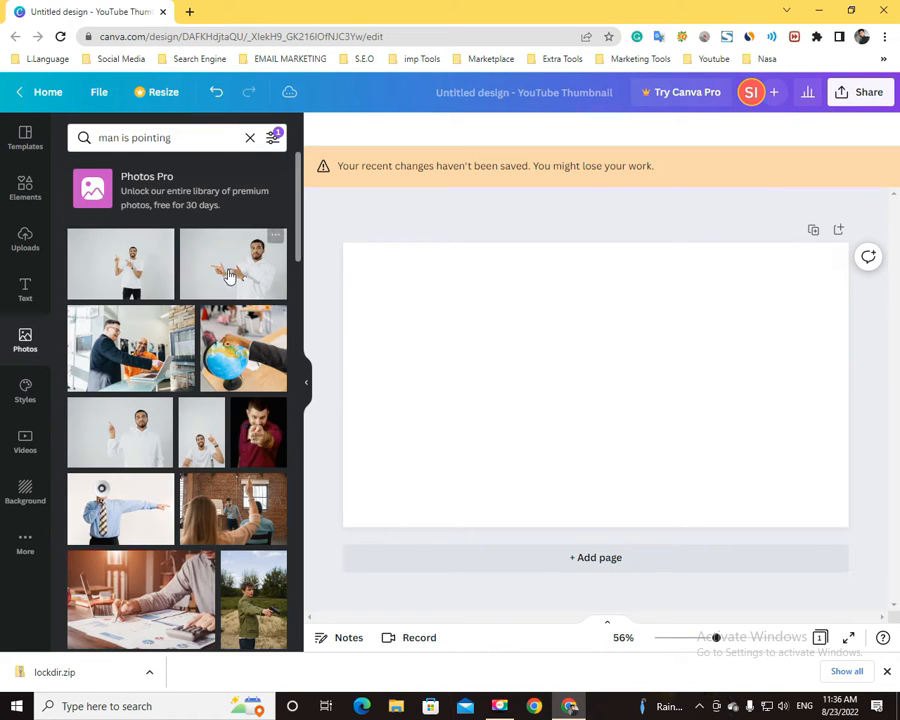
drag(293, 313, 566, 316)
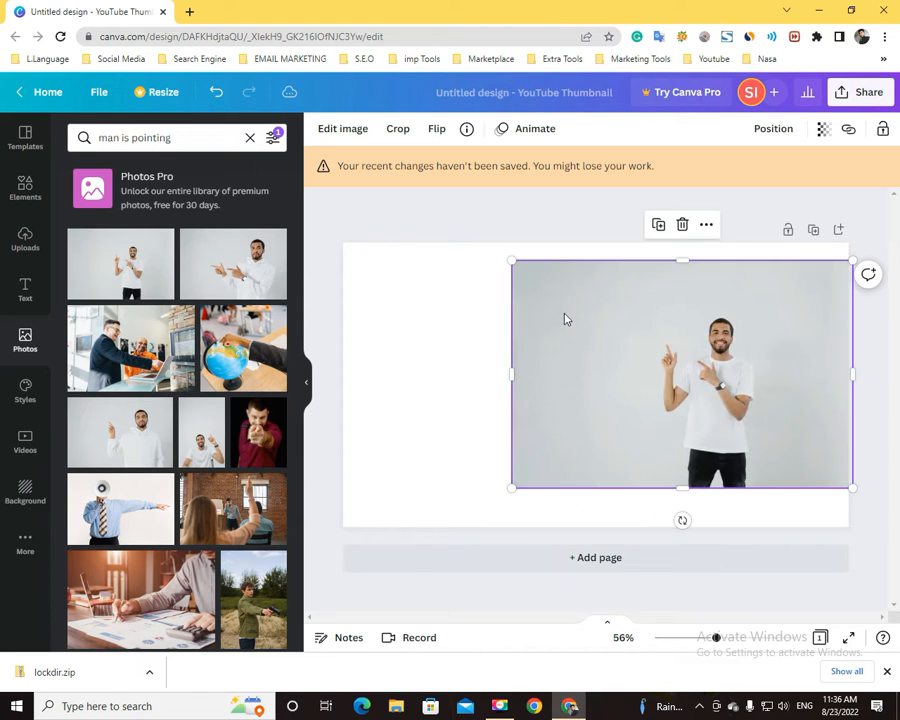
- Crop the empty left side of the man's photo to a width of about 519 and stretch it to the full page height
drag(682, 251, 682, 243)
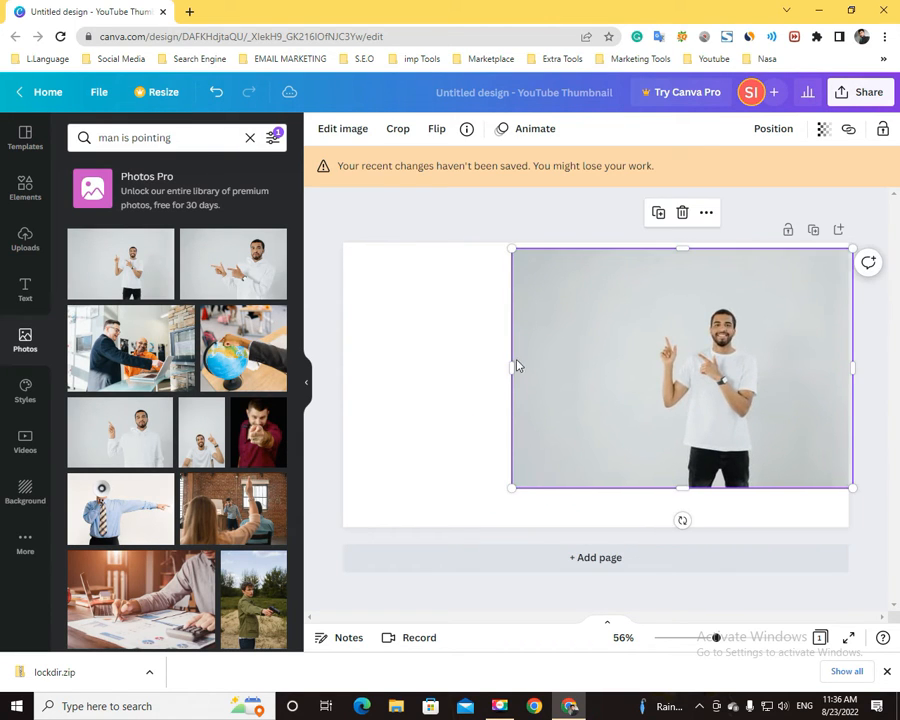
drag(510, 367, 648, 367)
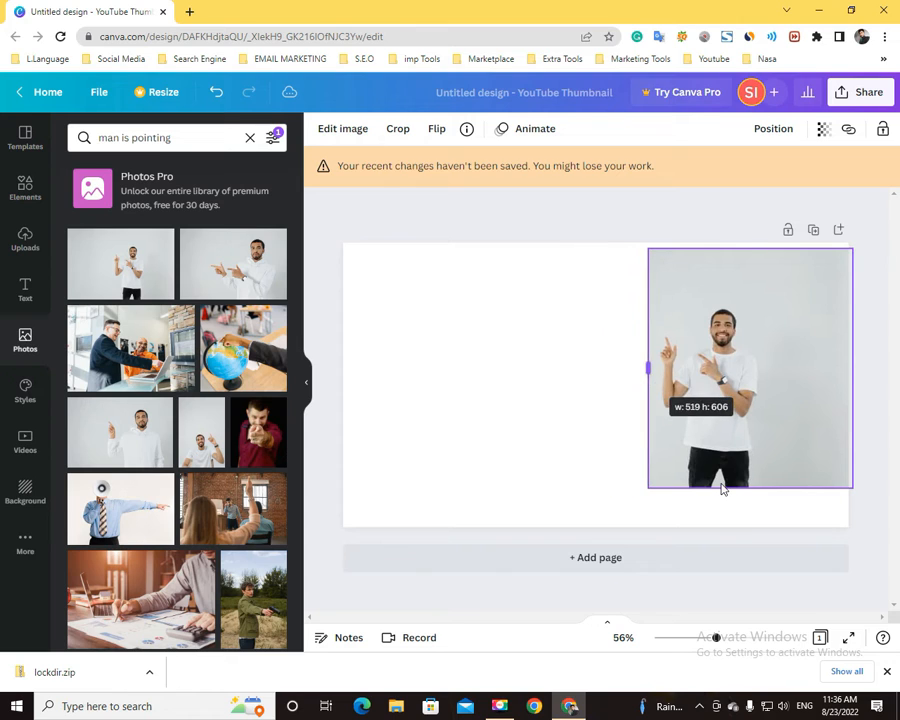
drag(756, 486, 762, 525)
click(559, 482)
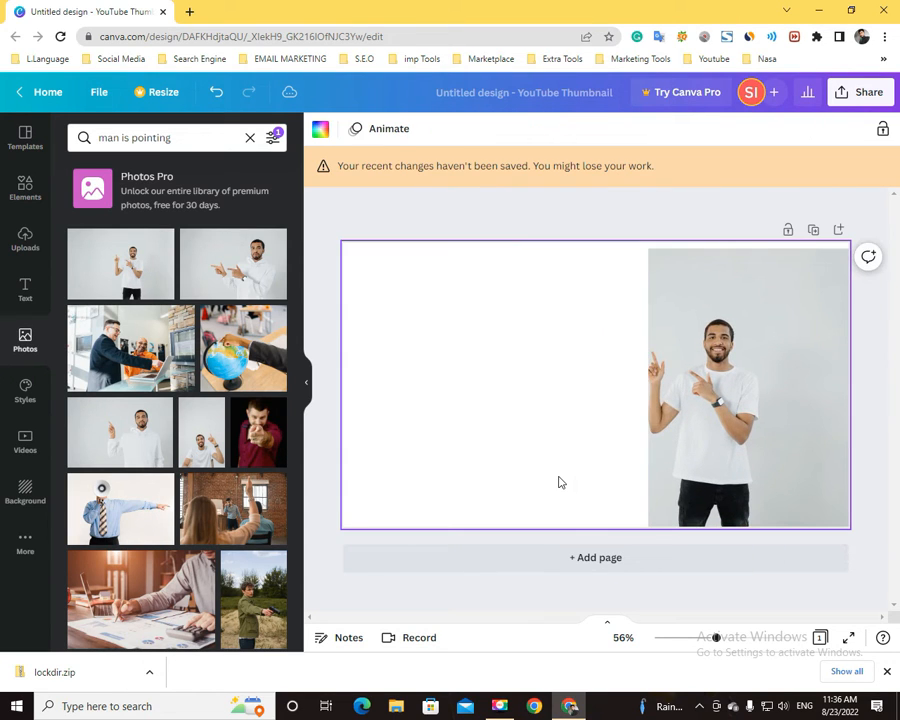
click(642, 380)
drag(642, 380, 638, 382)
click(572, 447)
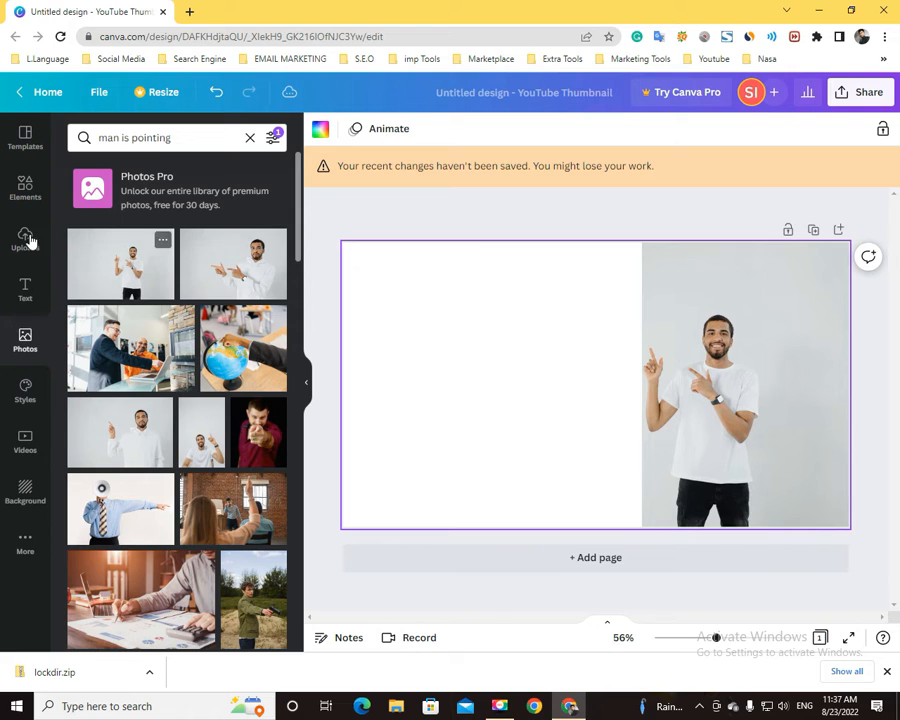
- Find YouTube elements and place the red rounded play-button logo on the upper part of the page, beside the man's head
click(25, 188)
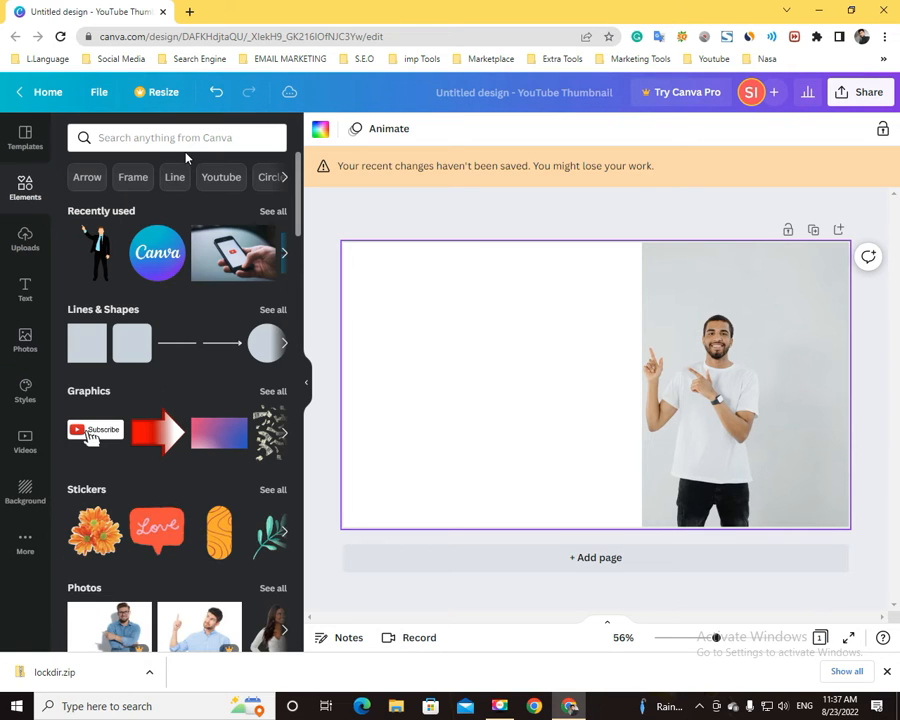
click(221, 177)
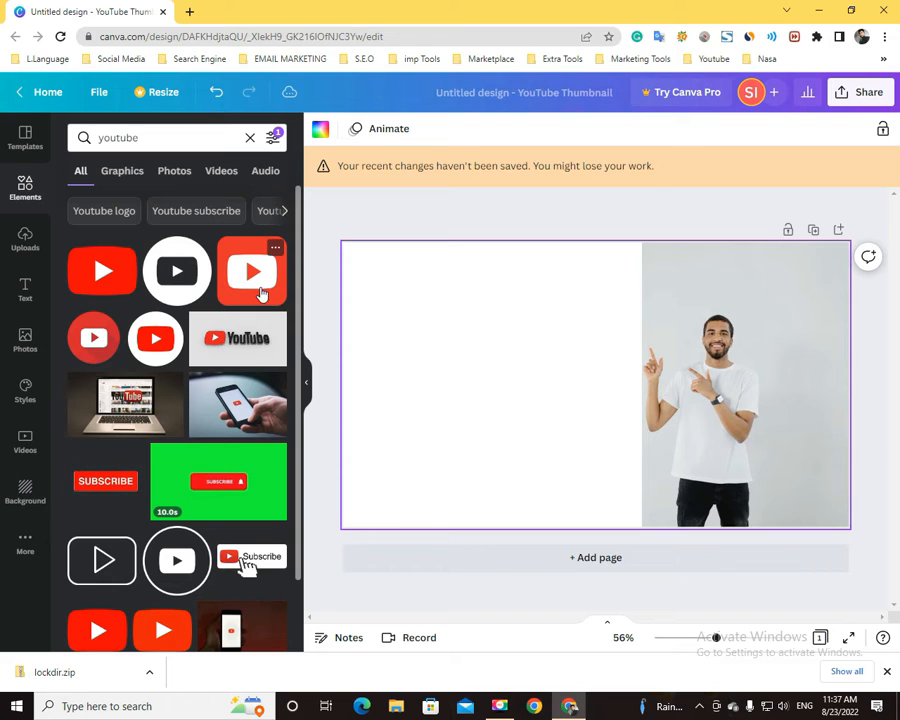
drag(104, 630, 603, 468)
drag(636, 503, 602, 305)
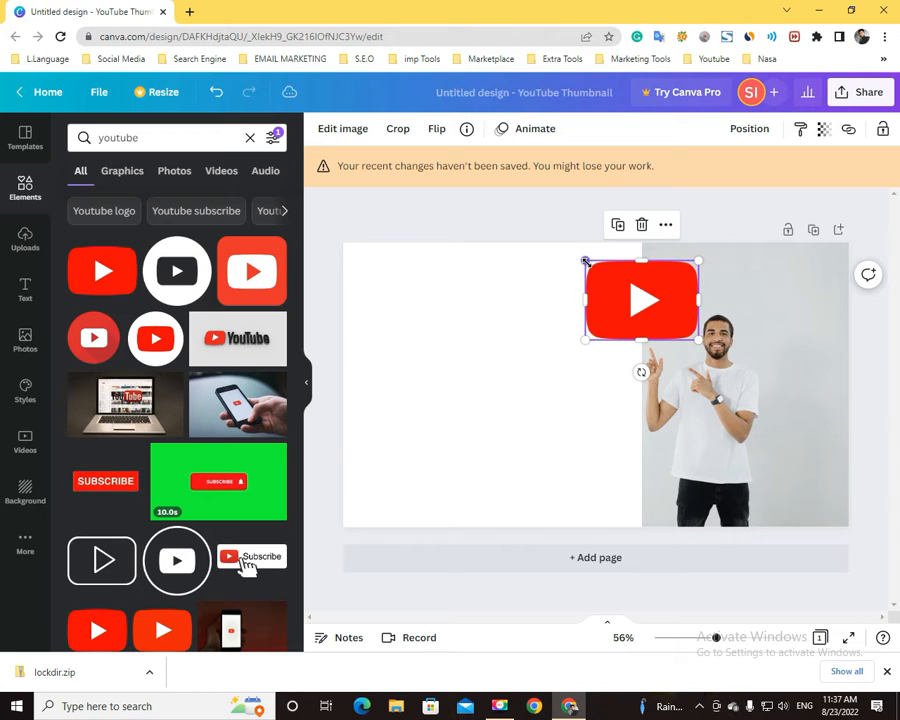
- Shrink the YouTube logo to about 161 by 113 and position it just above the man's raised finger
drag(585, 260, 635, 297)
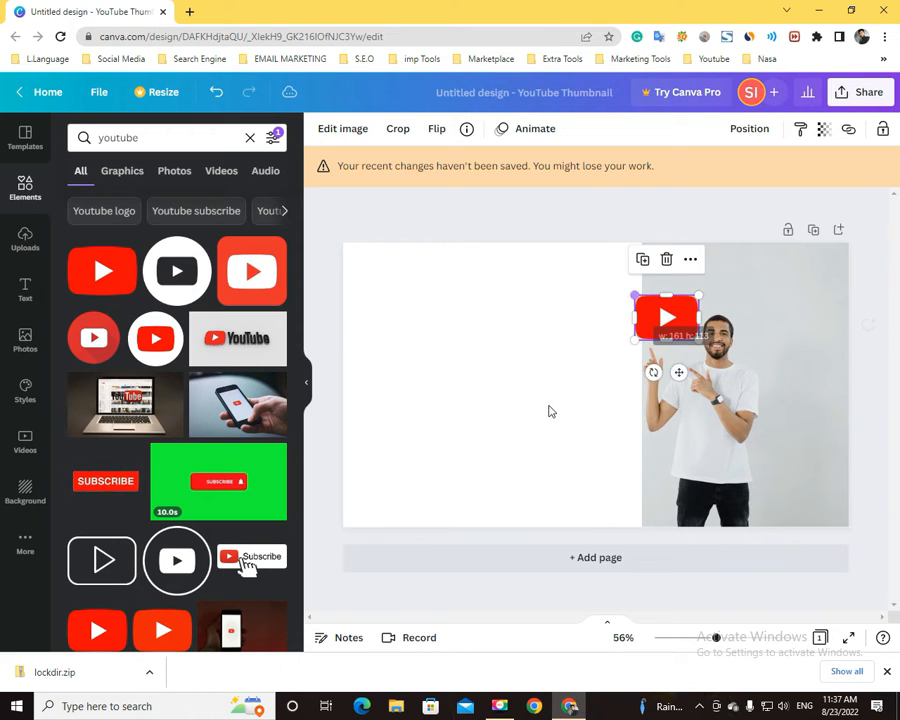
click(548, 410)
drag(661, 335, 653, 334)
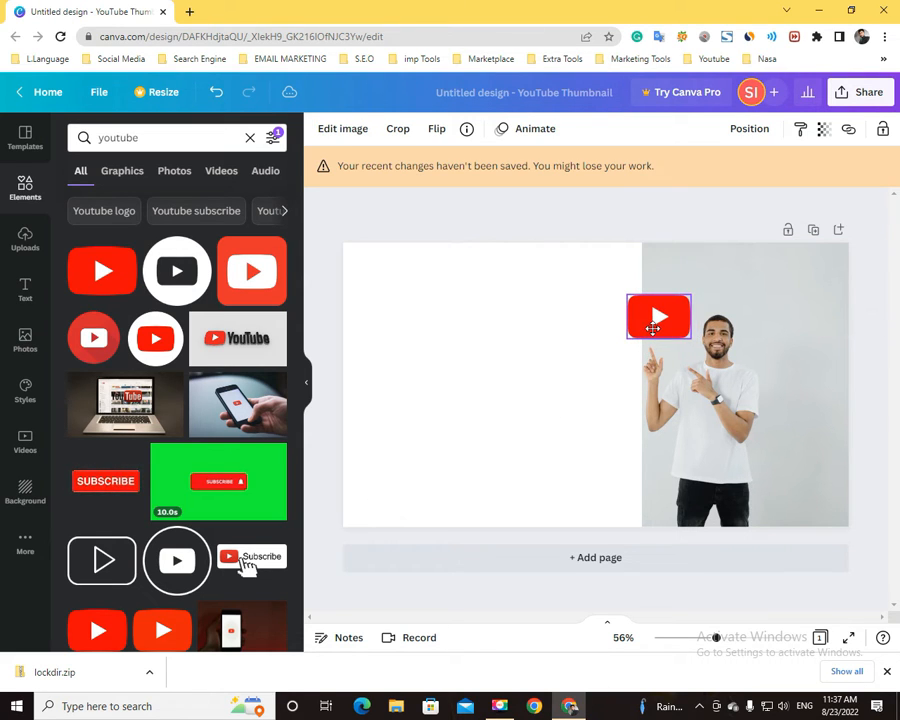
click(566, 412)
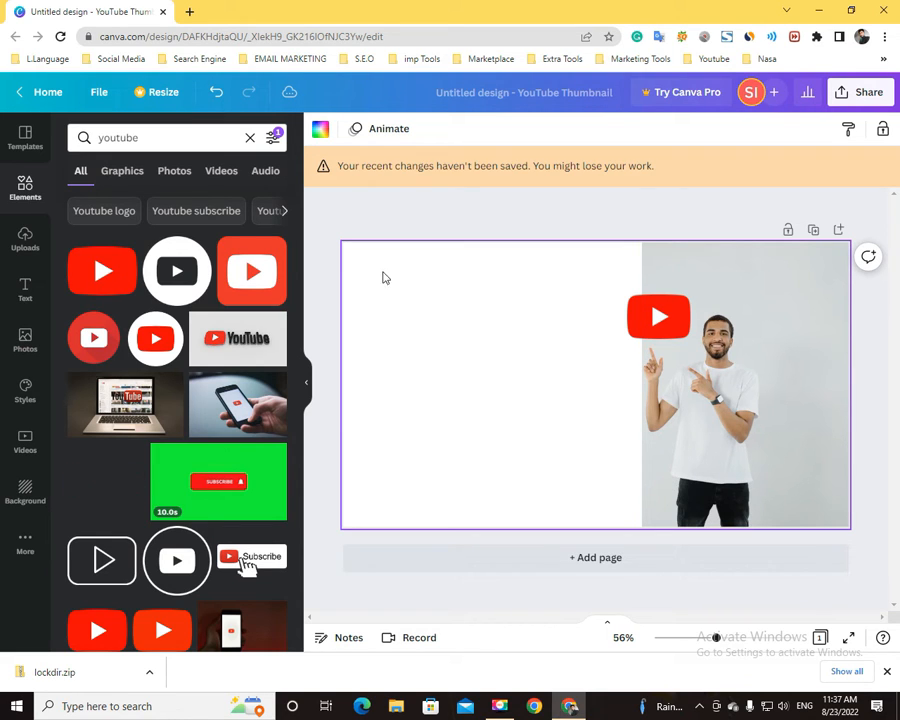
- Try the photo color #d1d5d6 as the page background, and settle on the next light grey from the man's photo
click(321, 131)
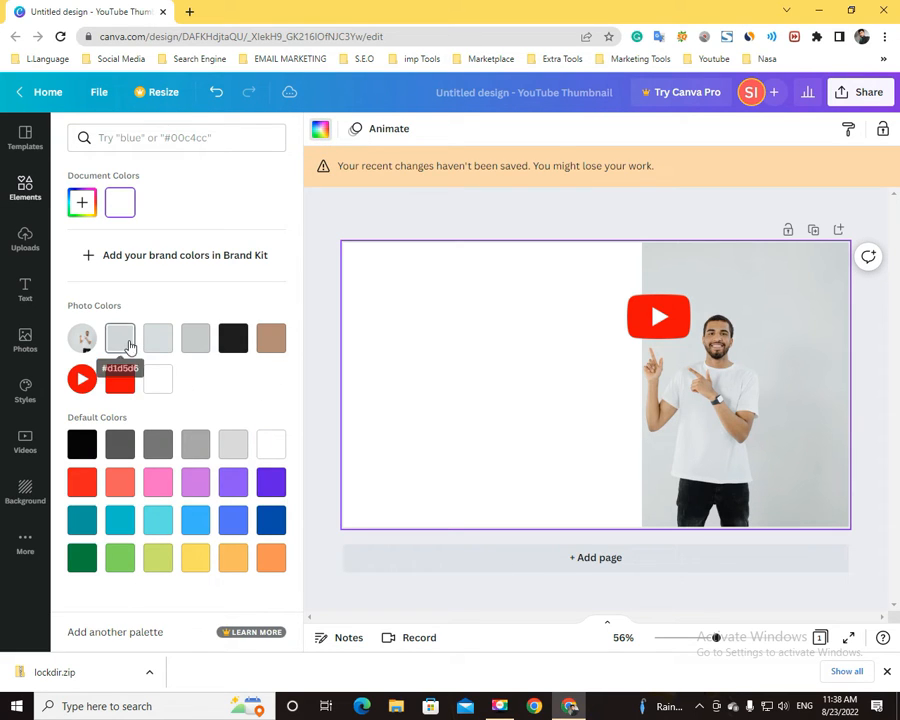
click(128, 345)
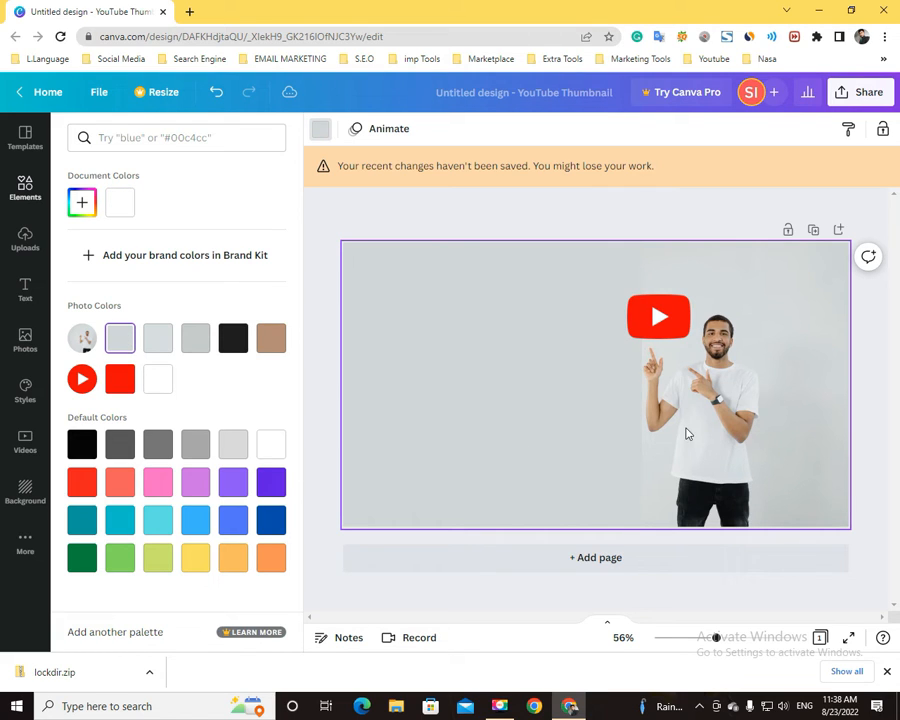
click(160, 343)
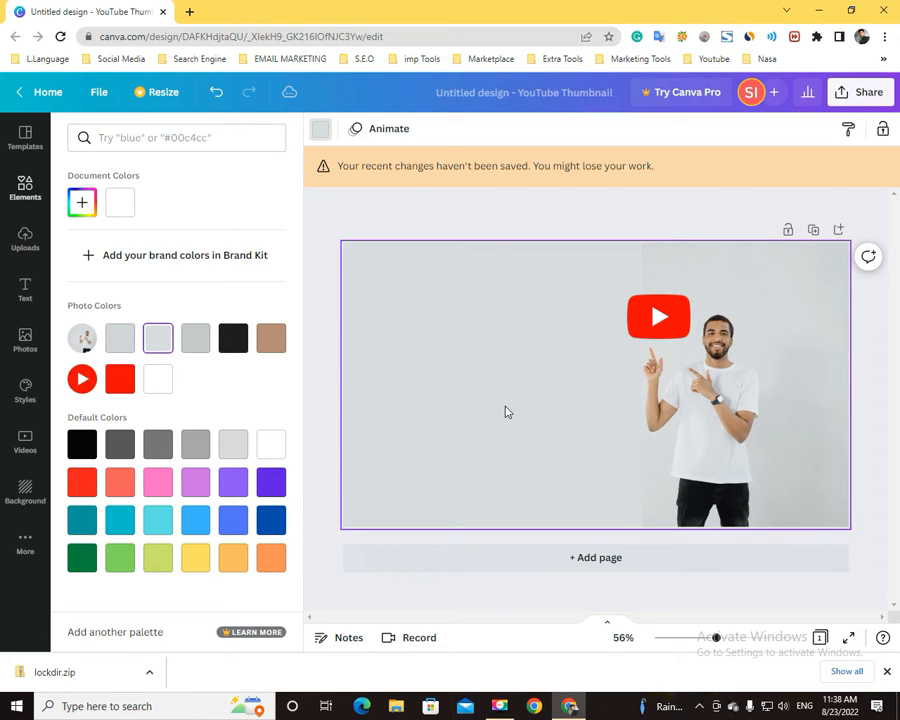
- Move the man's photo partly past the page's right edge and reposition the YouTube logo above his raised finger
drag(716, 422, 802, 412)
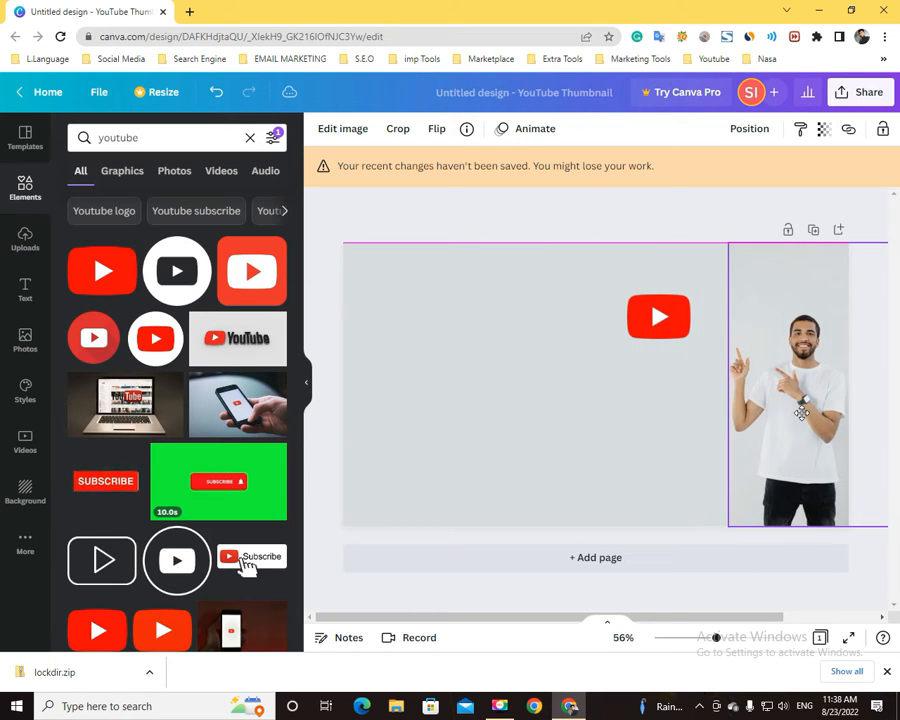
click(643, 433)
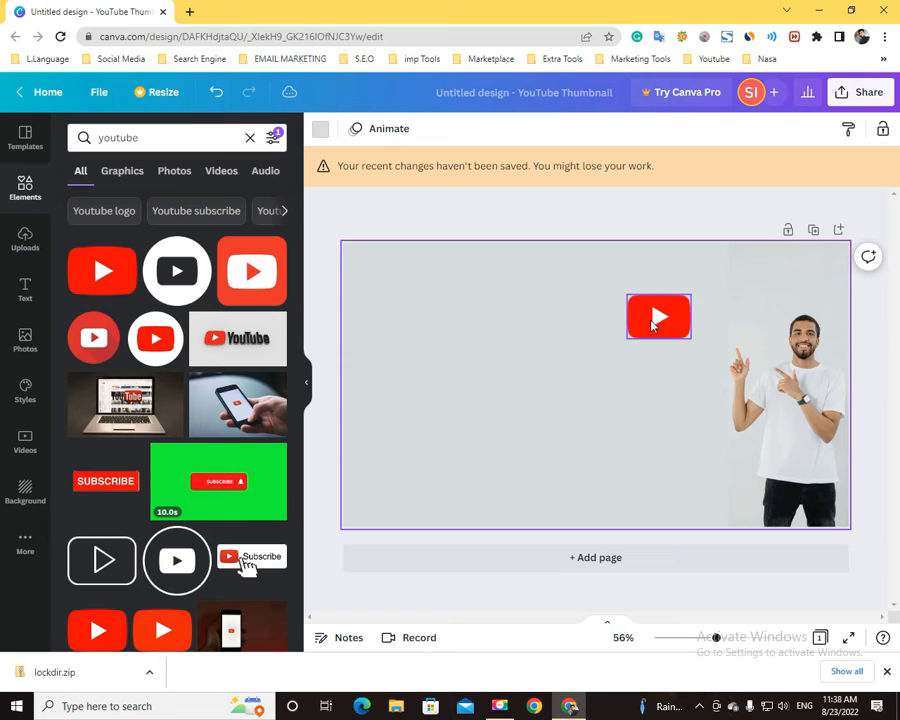
drag(650, 317, 733, 317)
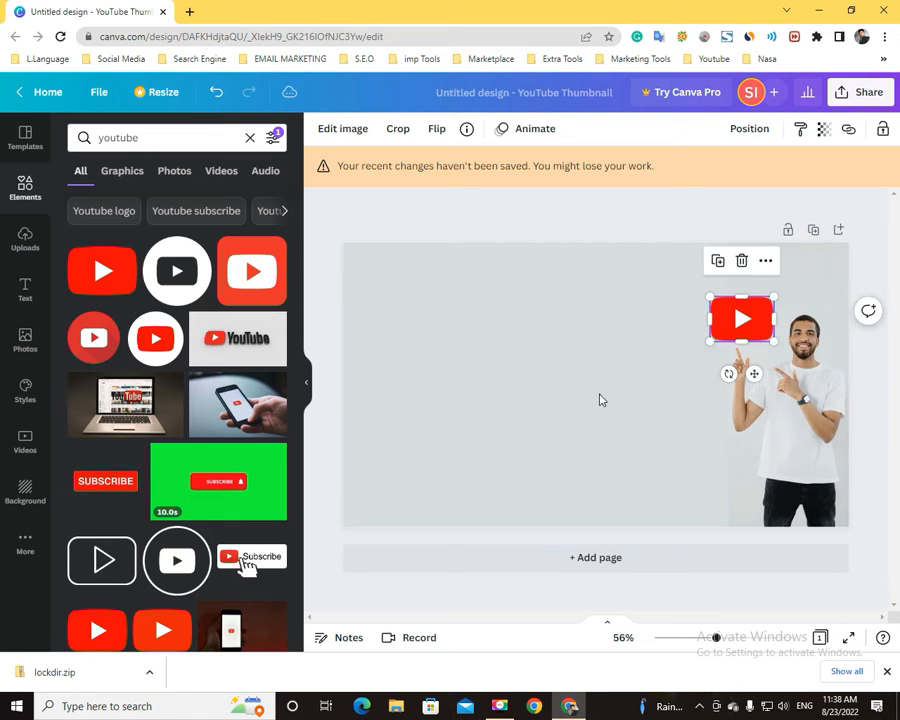
click(599, 398)
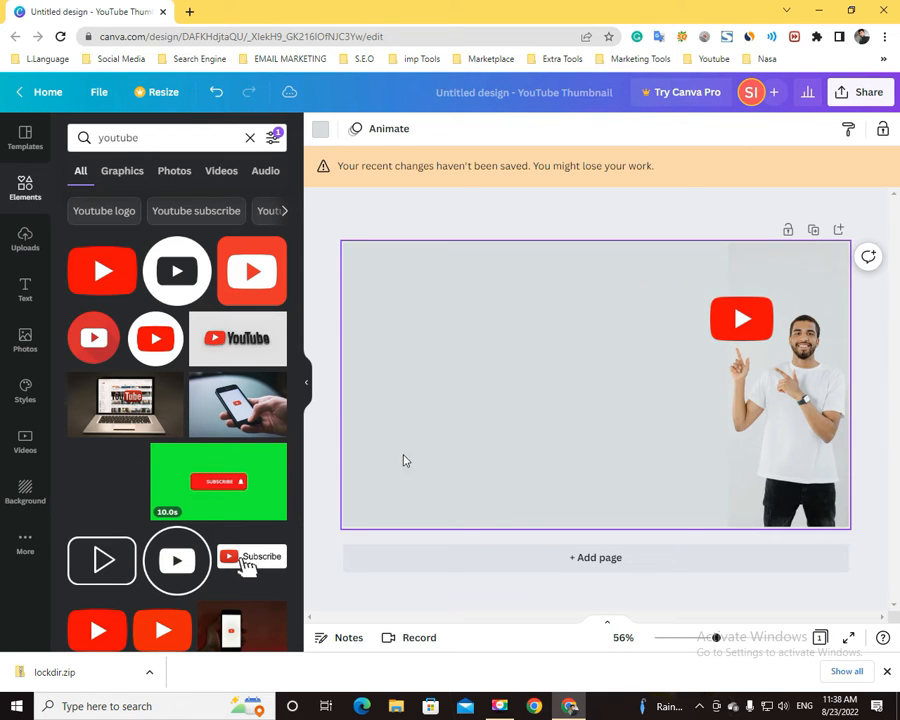
- Add a heading text box and place it in the upper left area of the page
click(26, 289)
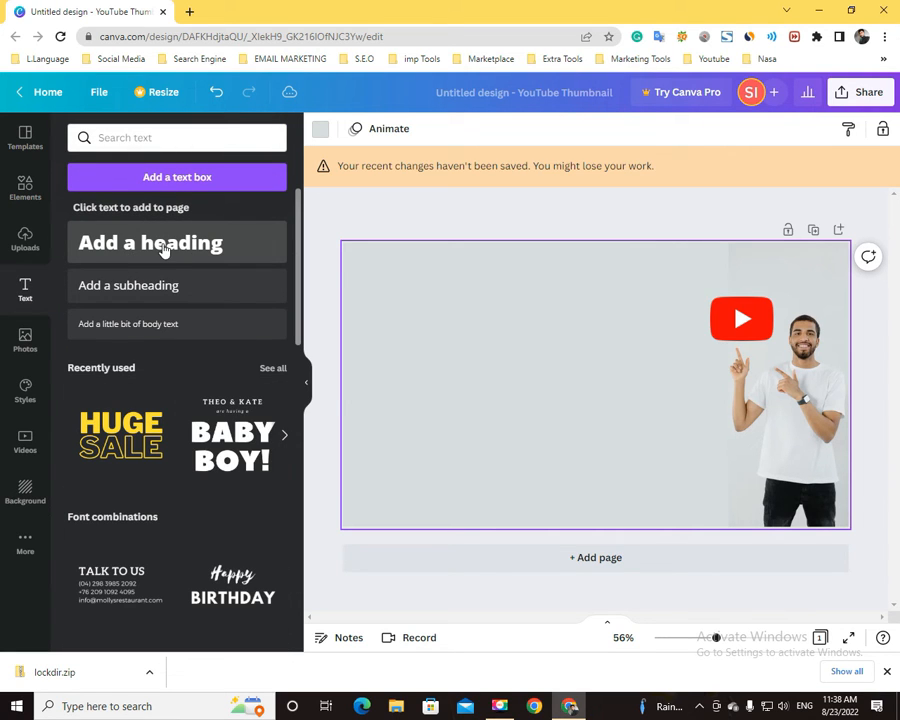
click(163, 248)
click(575, 407)
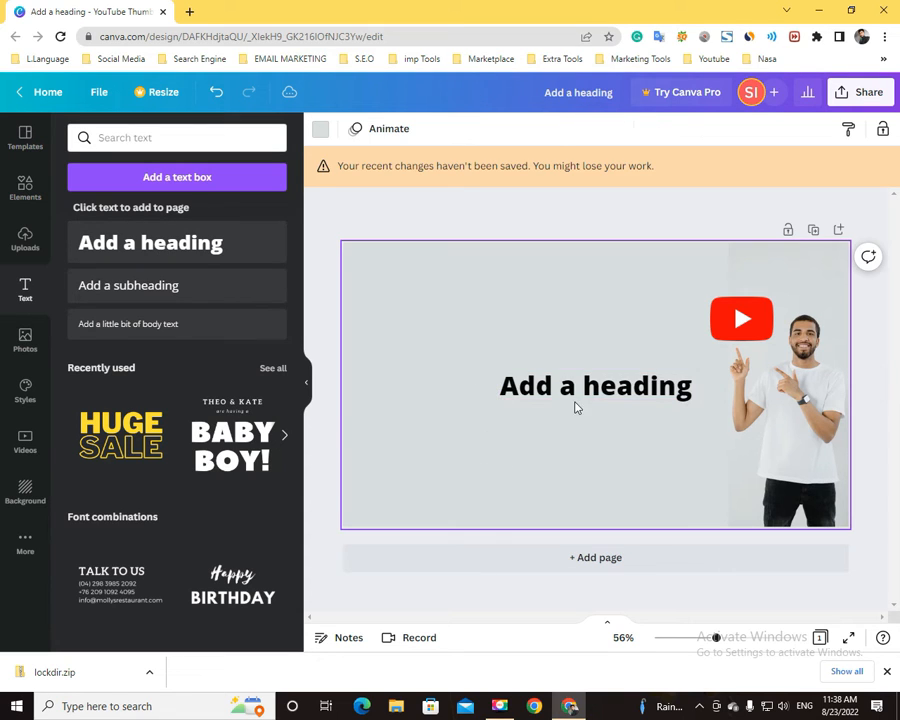
drag(592, 390, 467, 281)
- Replace the heading's placeholder text with "Block your YouTube ADS"
double_click(458, 282)
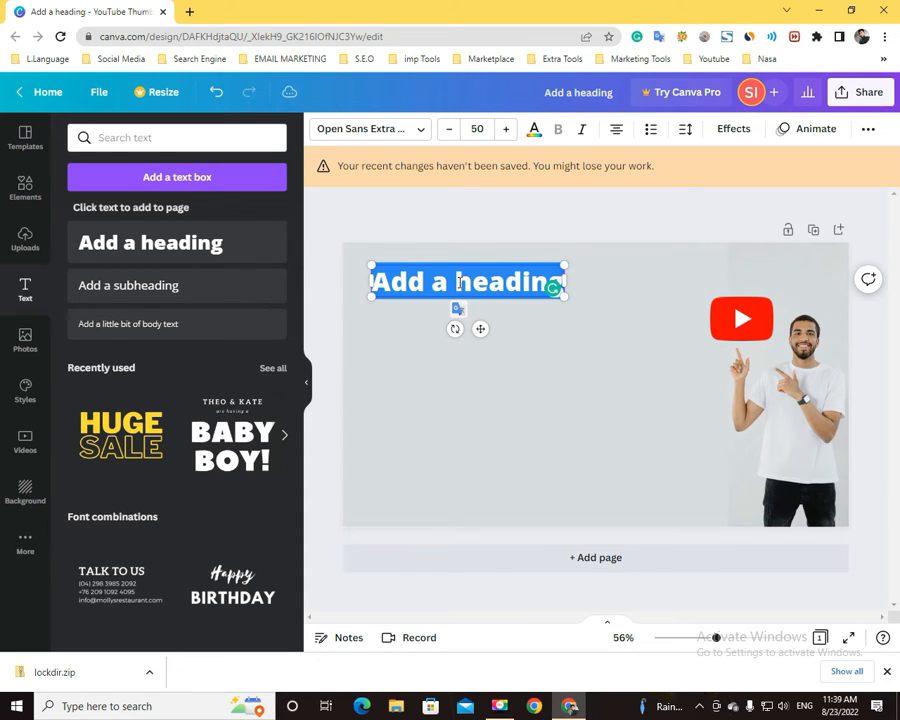
text(Blo)
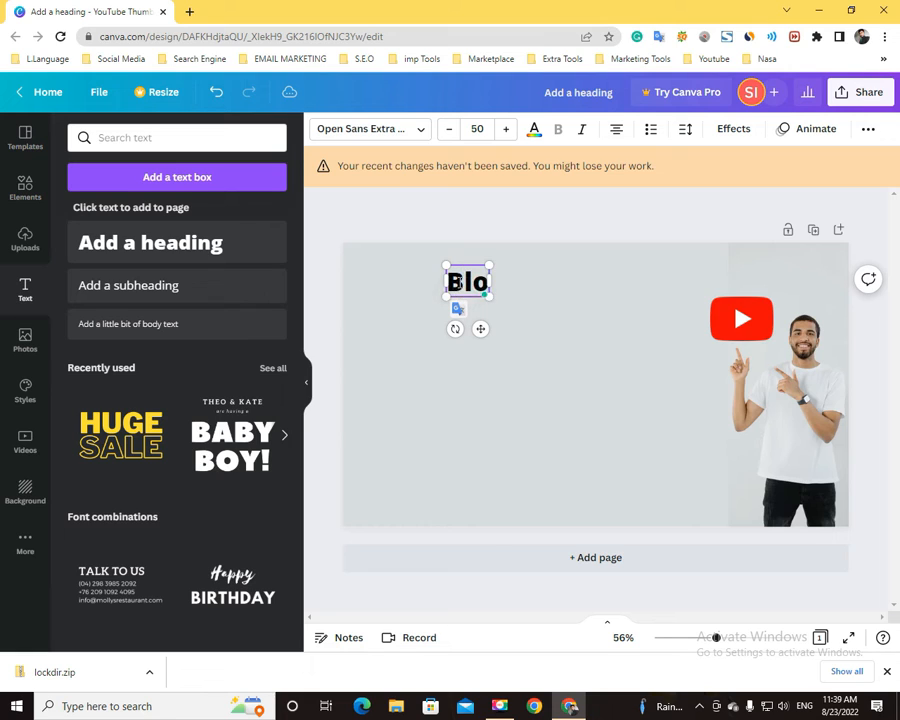
text(ck your)
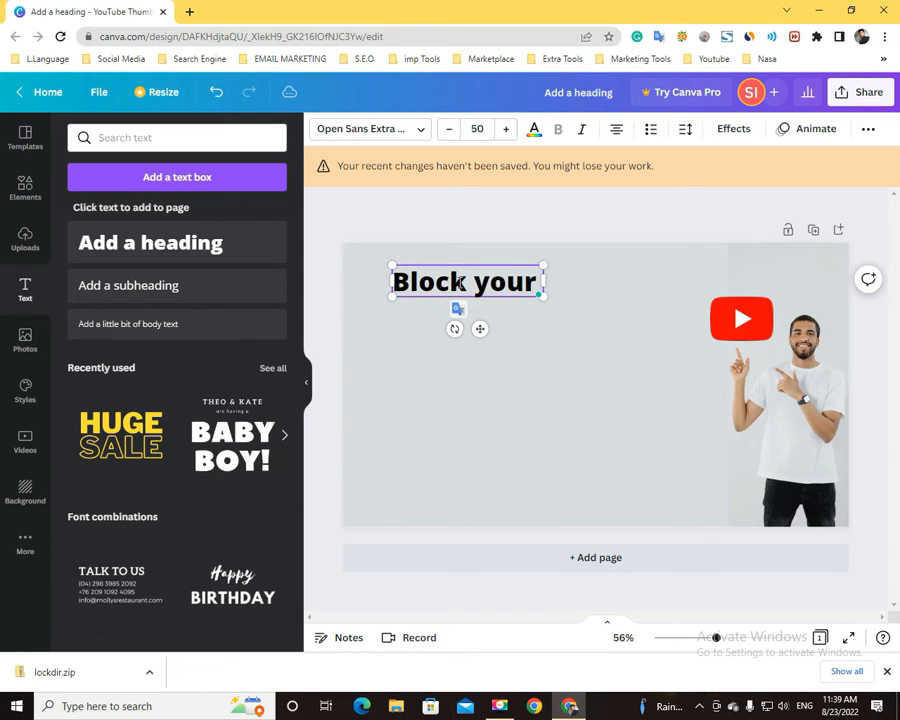
text( Y)
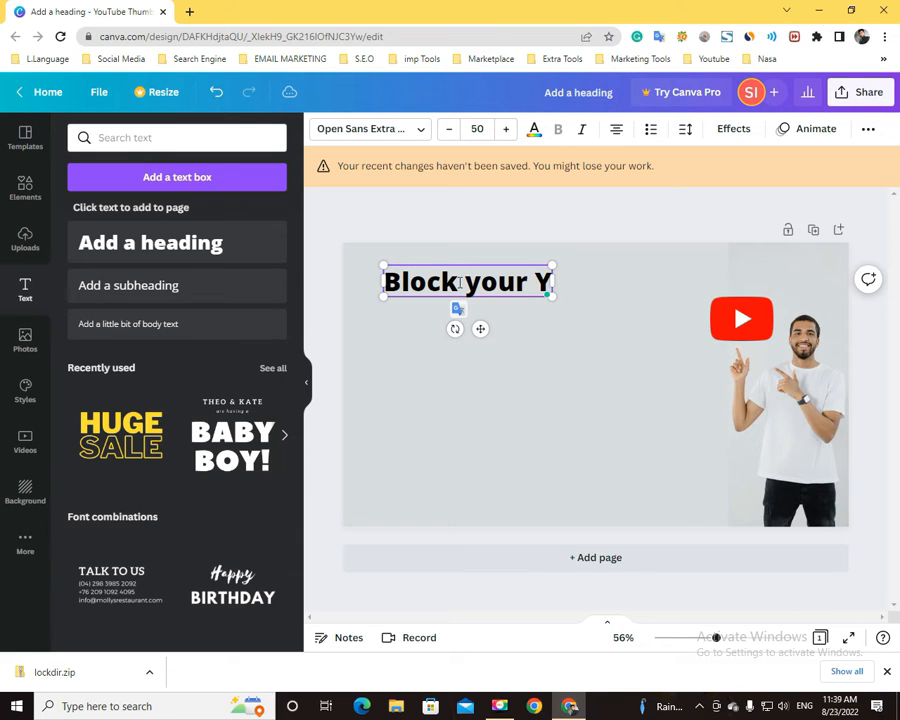
text(ouTube )
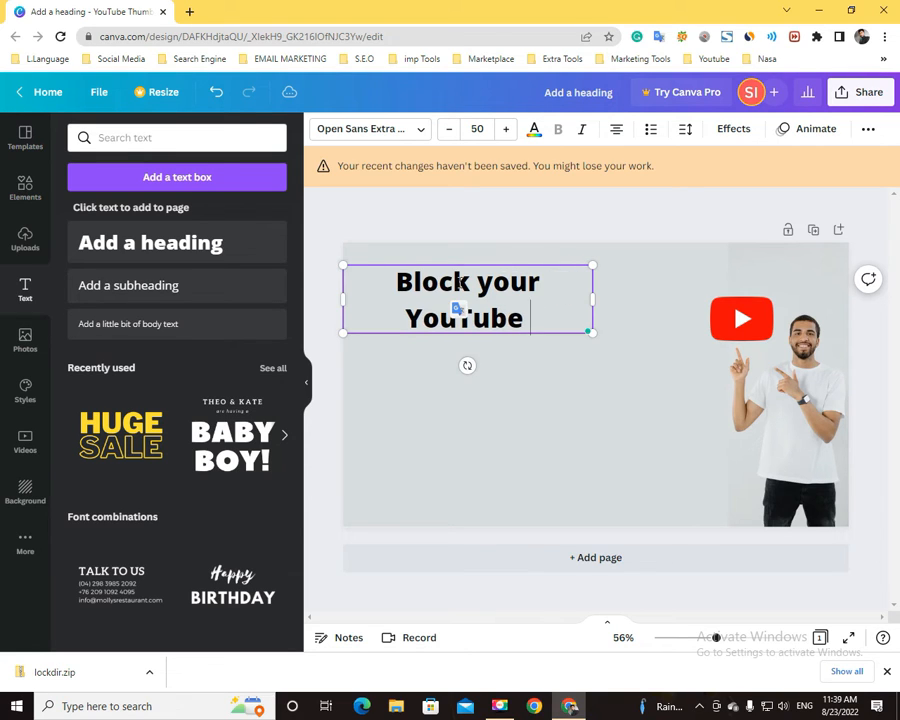
text(ADS)
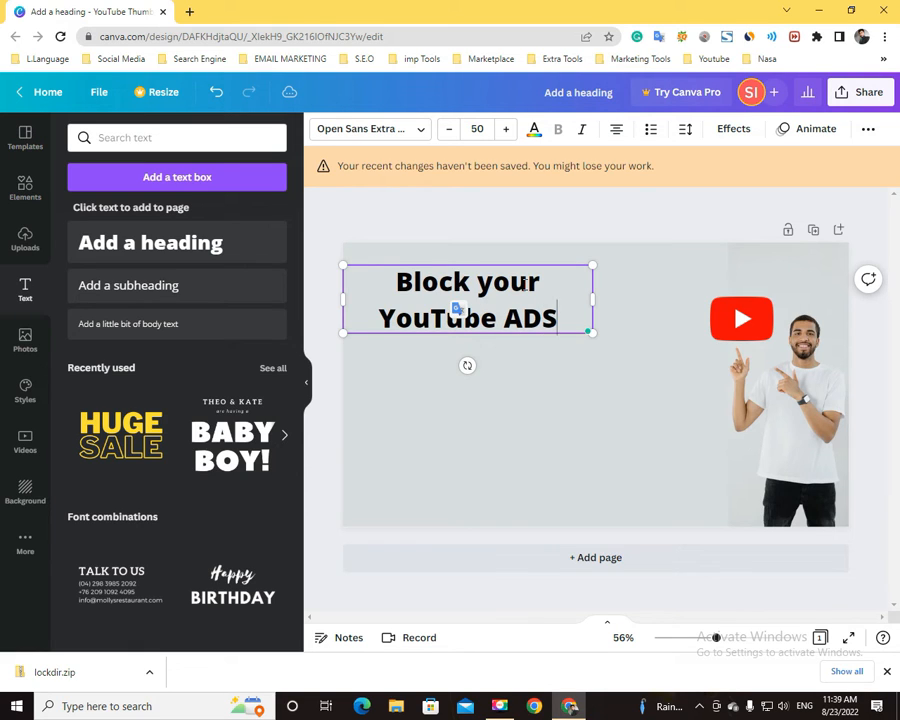
- Widen the heading's text box to about 893 and raise its font size to 63
drag(593, 298, 694, 290)
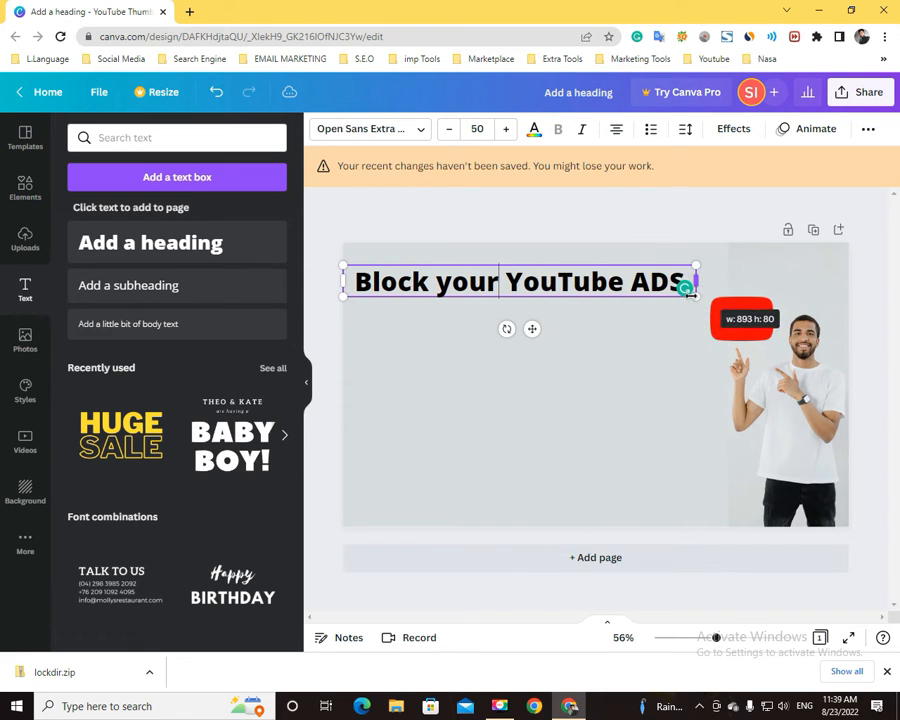
click(506, 132)
click(506, 132)
click(506, 132)
click(506, 132)
click(506, 132)
click(506, 132)
click(506, 132)
click(506, 132)
click(506, 132)
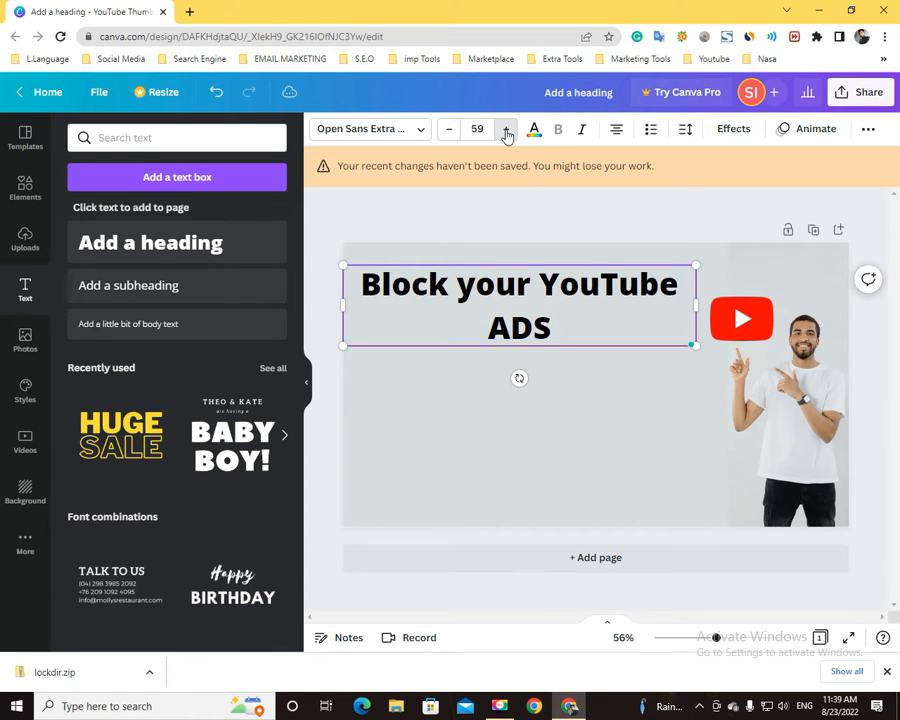
click(506, 132)
click(506, 132)
click(506, 132)
click(506, 132)
- Move the heading up close to the page's top edge and keep its text box selected
drag(518, 335, 522, 301)
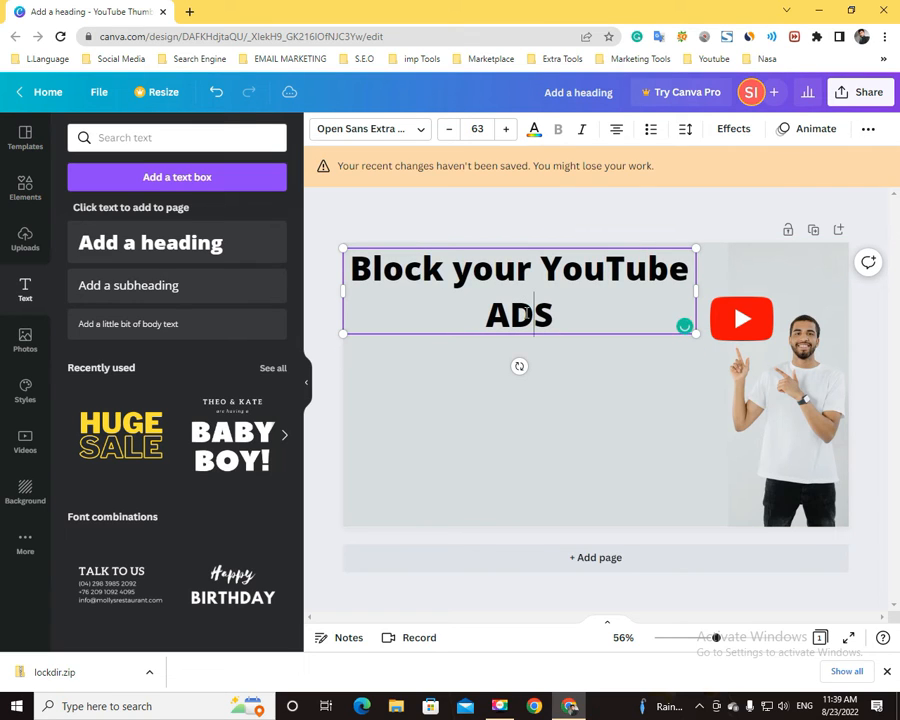
click(472, 407)
click(489, 301)
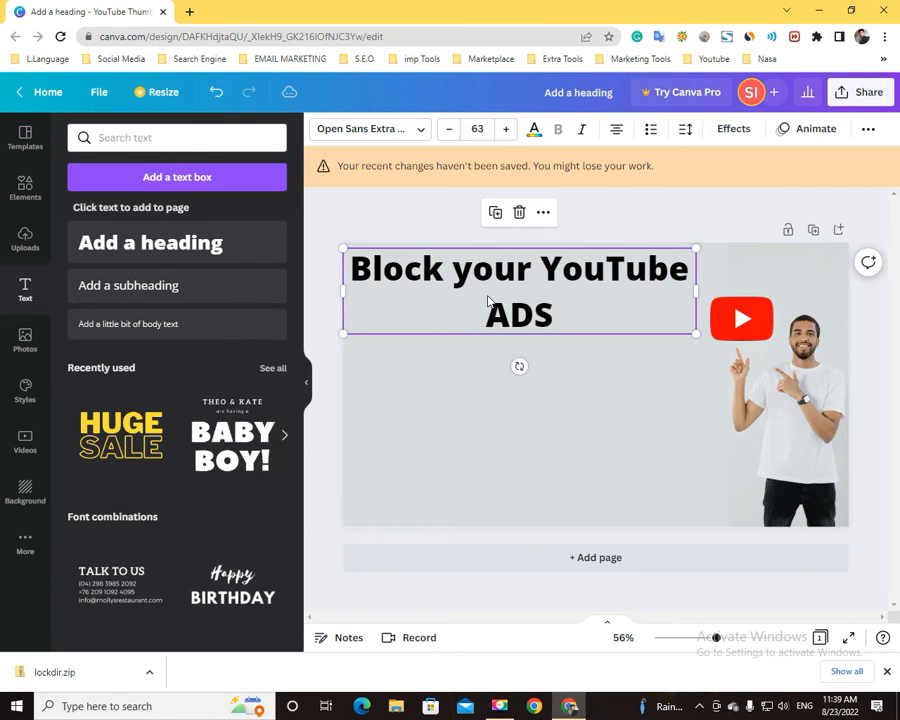
- Try the Shadow, Lift, Hollow, Glitch and Neon text effects on the heading and settle on the Background effect
click(731, 130)
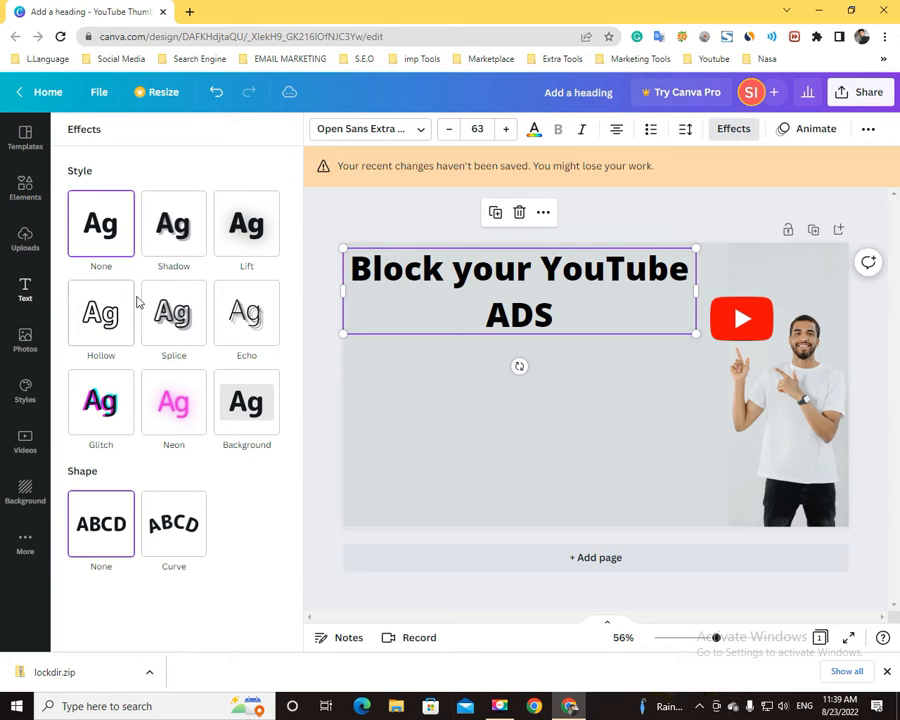
click(166, 232)
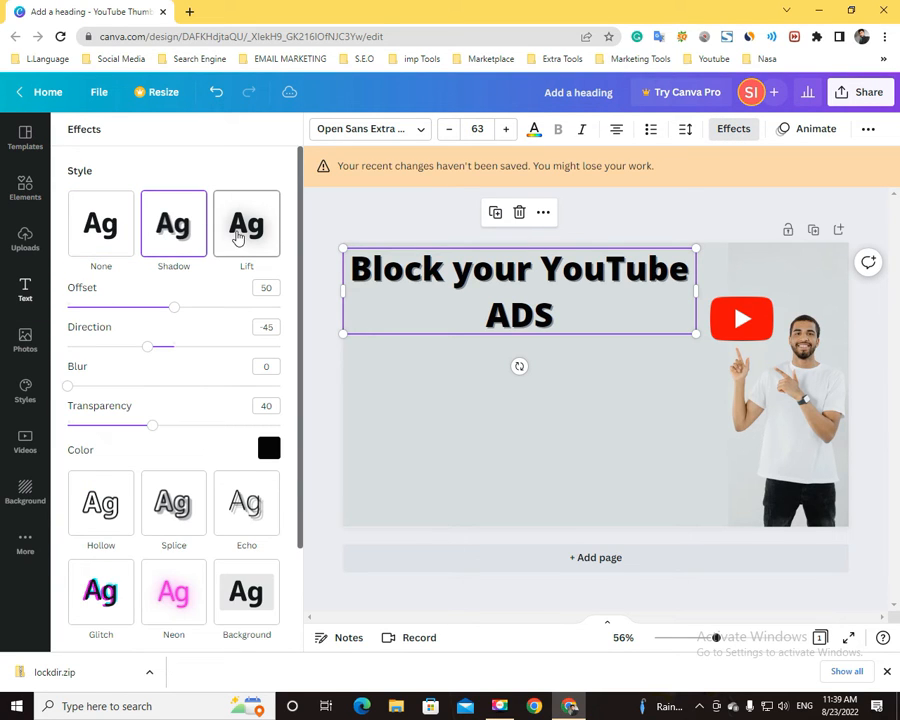
click(237, 237)
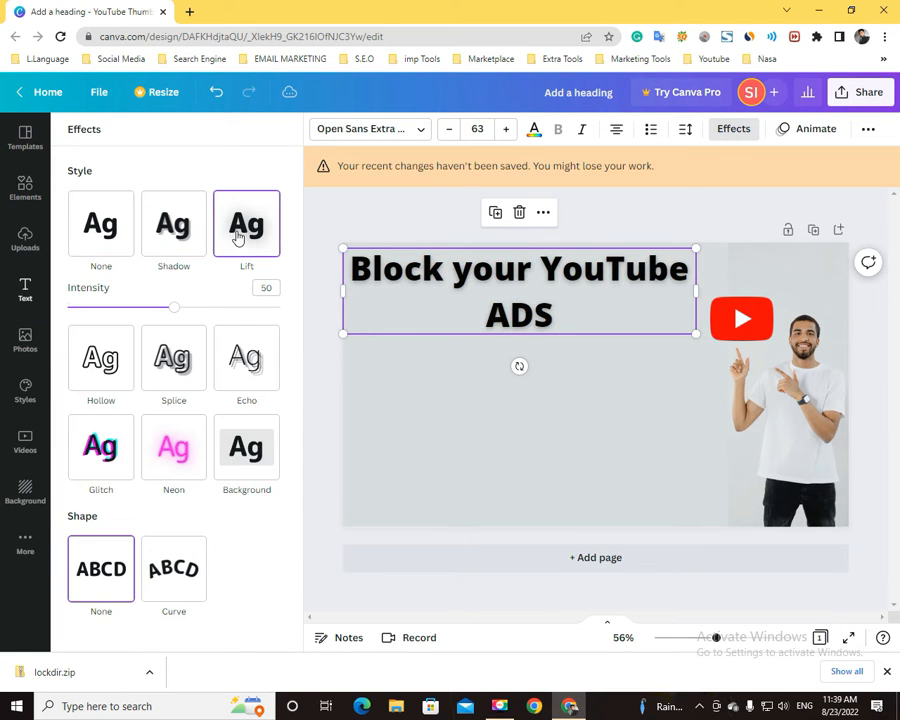
click(124, 366)
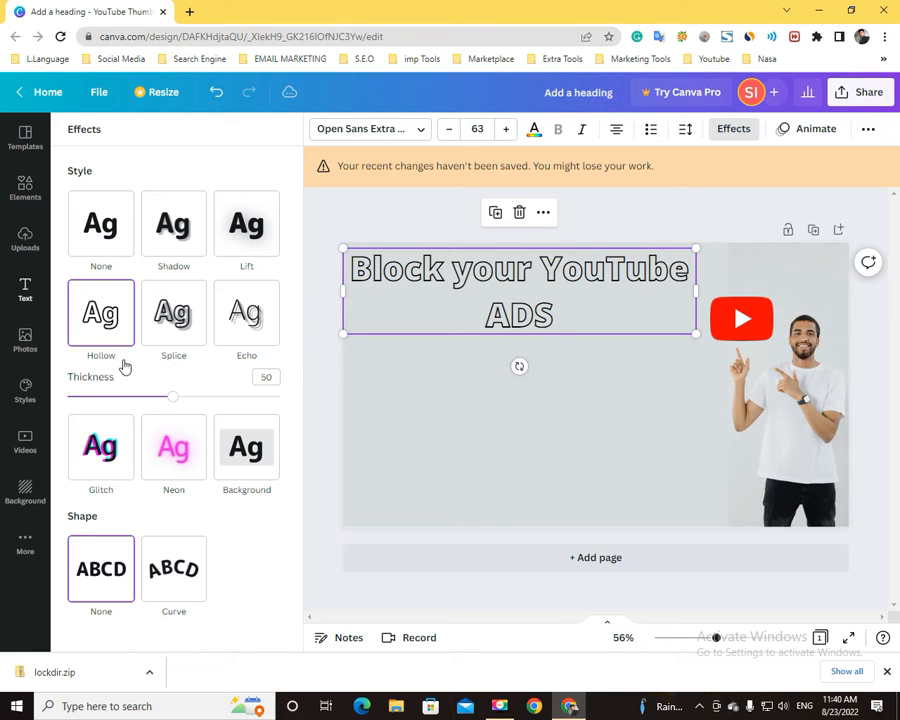
click(116, 449)
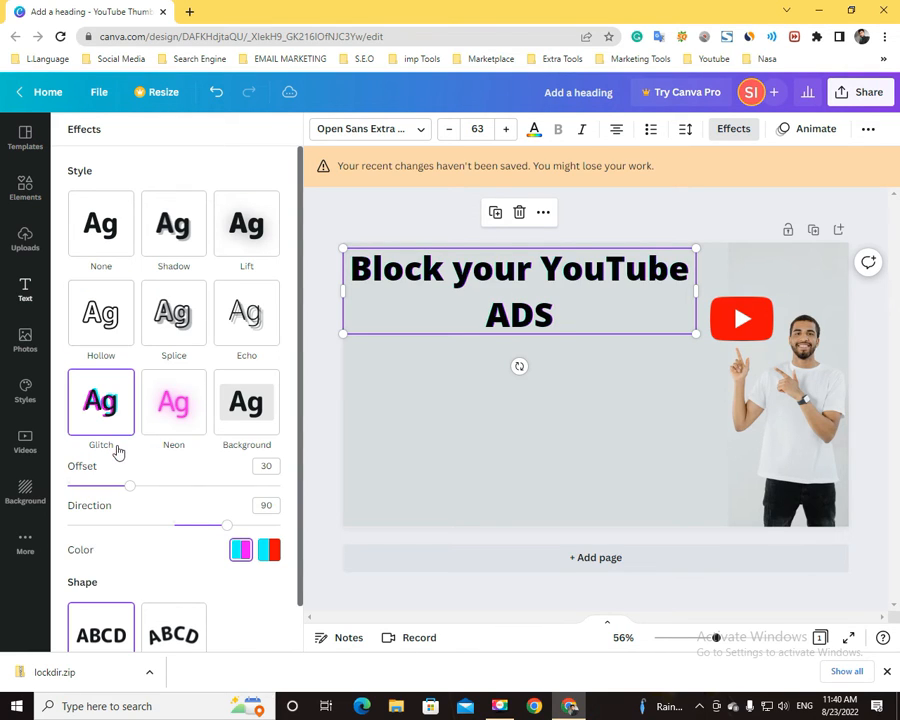
click(178, 412)
click(250, 415)
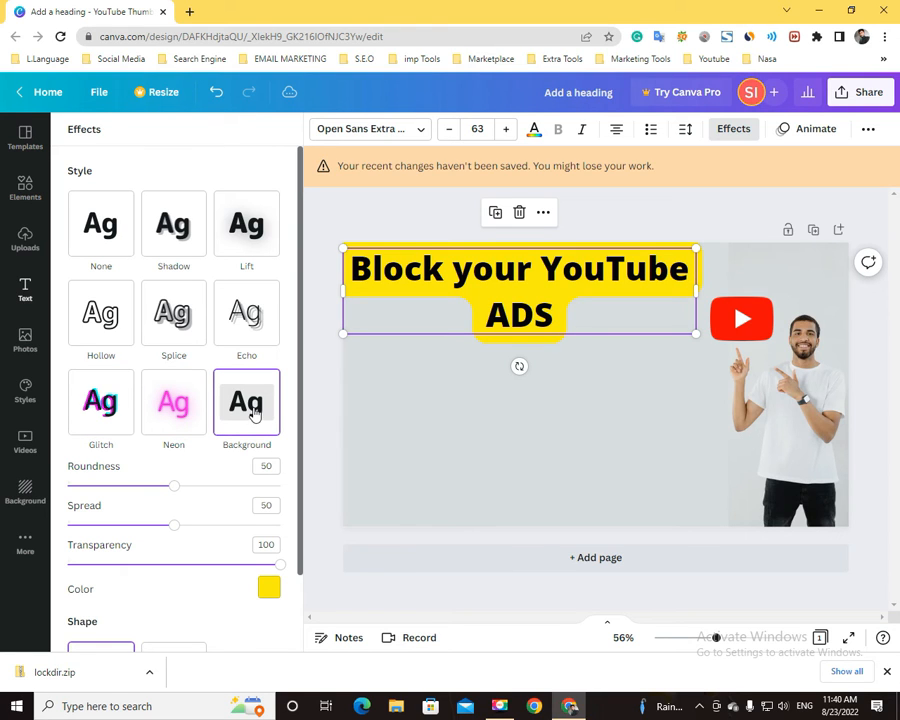
- Widen the heading's text box so the text fits on one line and reduce its font size to 54
drag(696, 290, 768, 269)
click(619, 347)
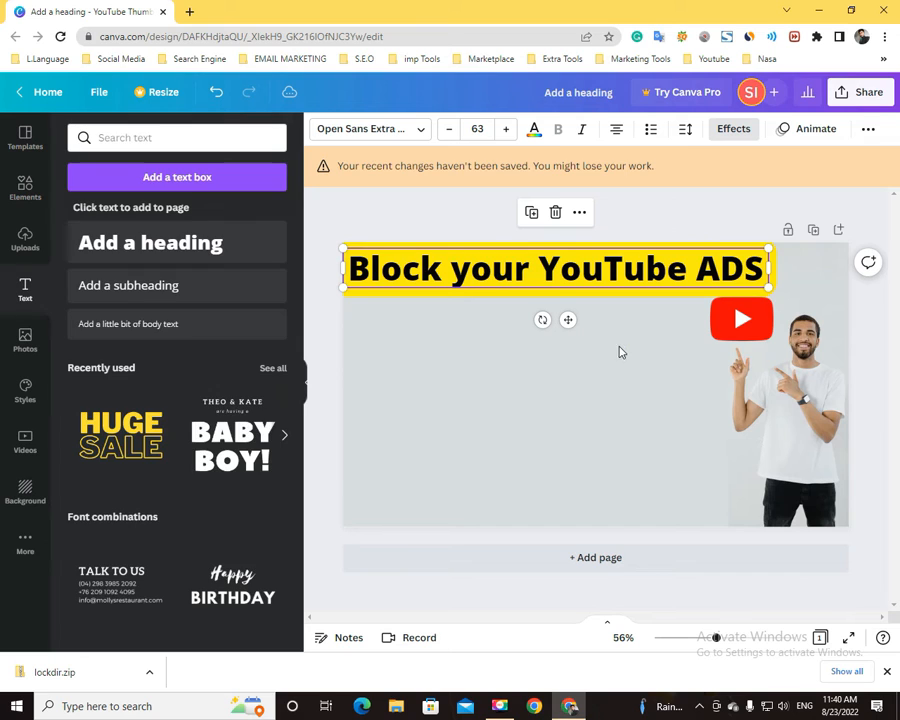
click(583, 276)
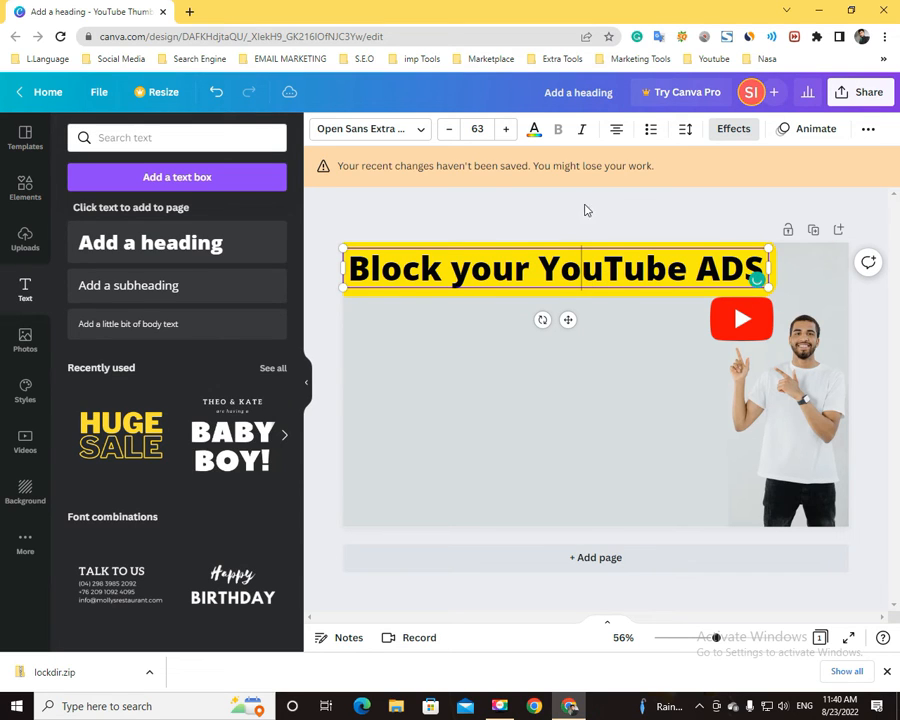
click(451, 130)
click(451, 130)
click(451, 130)
click(451, 130)
click(451, 130)
click(451, 130)
click(451, 130)
click(451, 130)
click(451, 130)
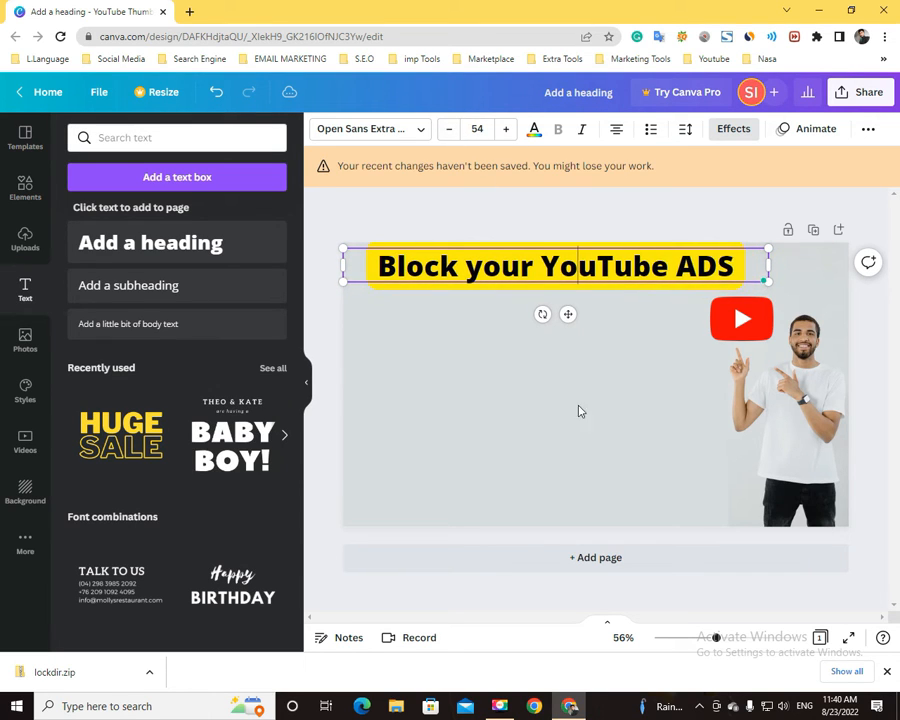
- Shift the heading into the page's upper left corner and lower the YouTube logo slightly so the two do not overlap
click(576, 408)
drag(530, 270, 510, 278)
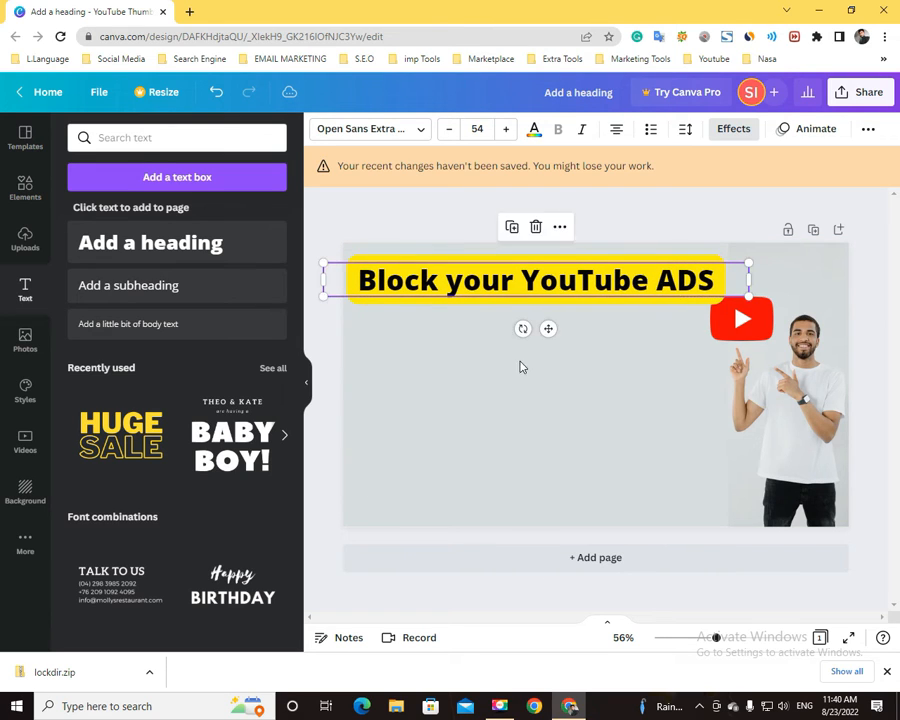
click(518, 376)
click(740, 318)
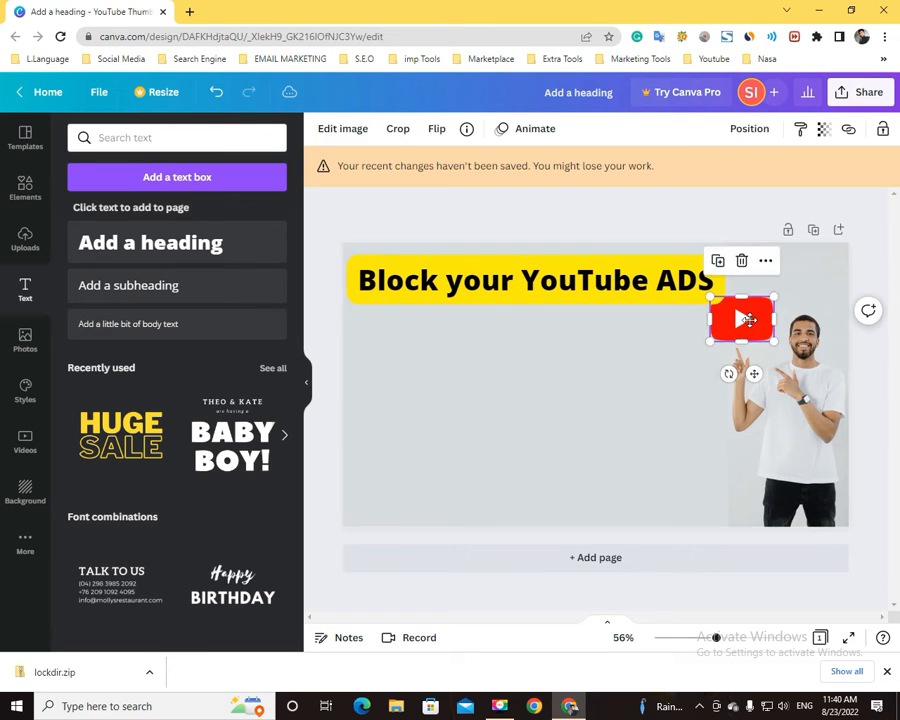
drag(740, 318, 741, 325)
click(595, 399)
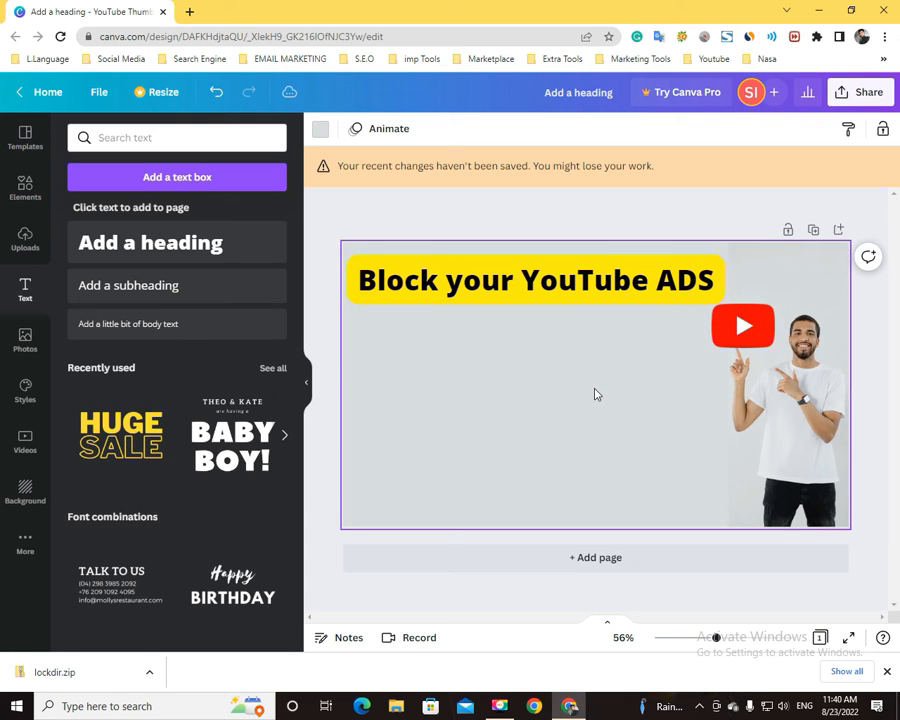
drag(561, 290, 556, 277)
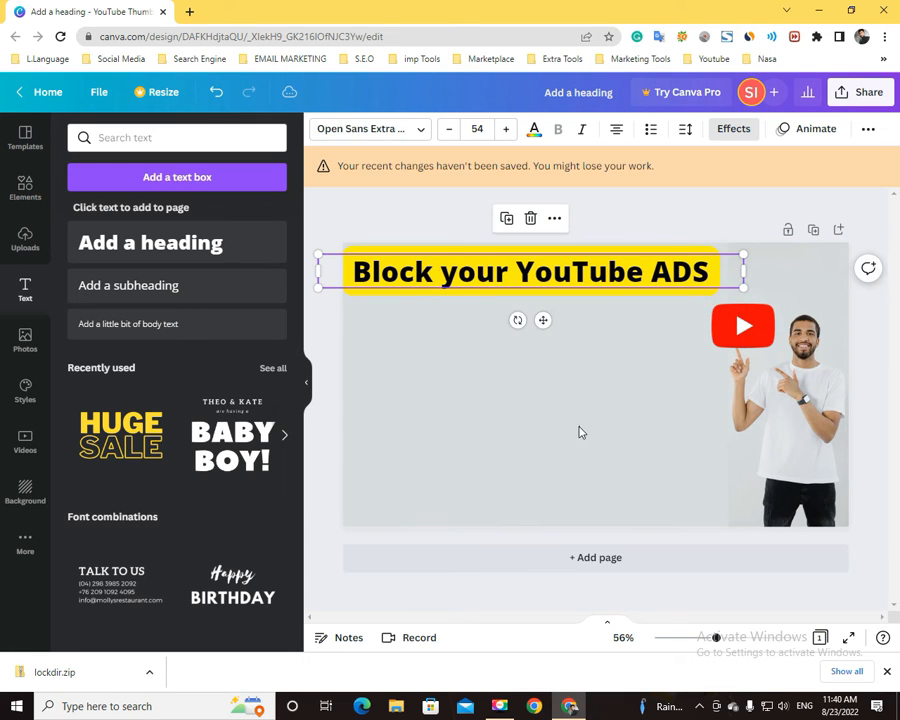
click(599, 468)
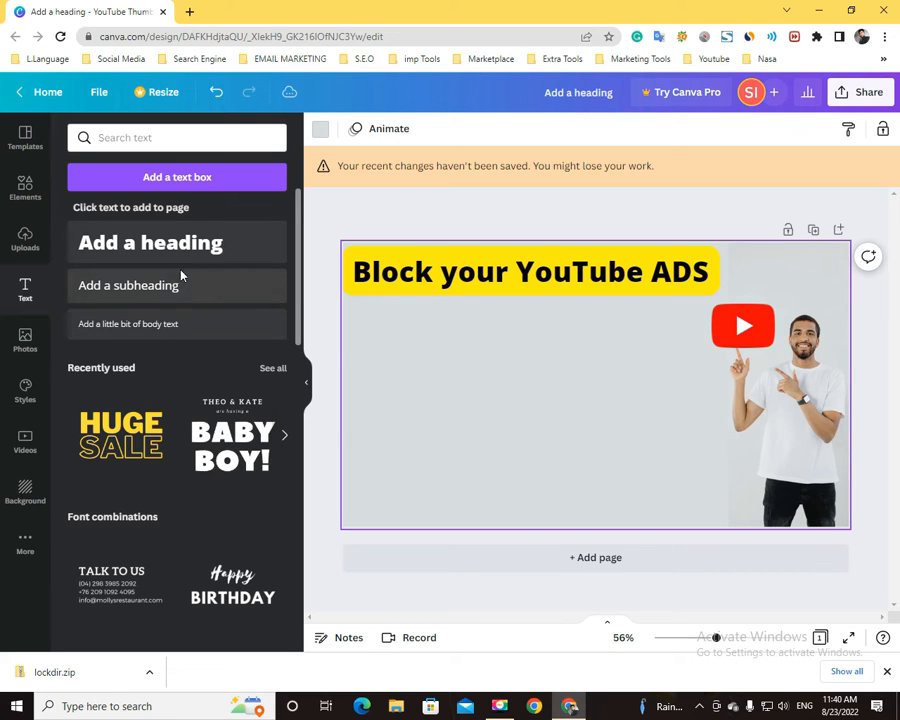
- Add a subheading text box below the heading and replace its placeholder text with "block your youtube ad"
drag(175, 283, 485, 356)
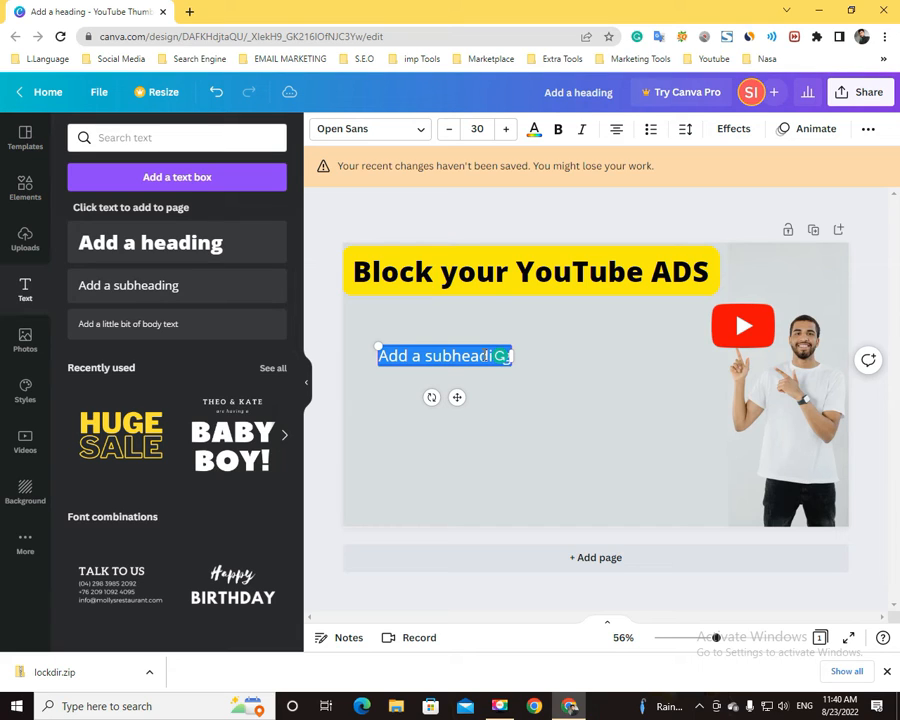
text(block yo)
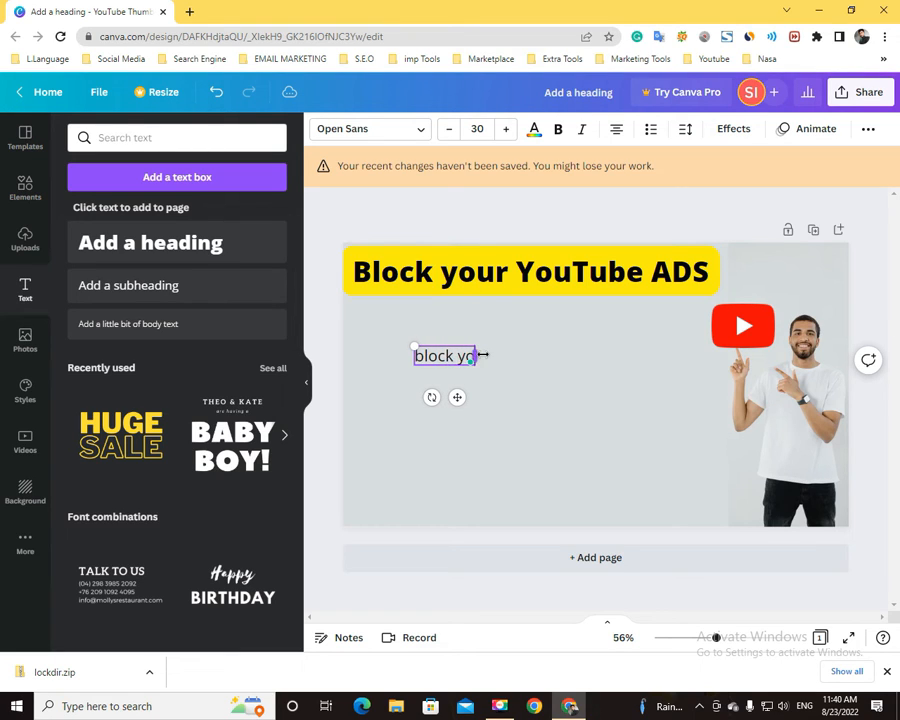
text(ur youtube)
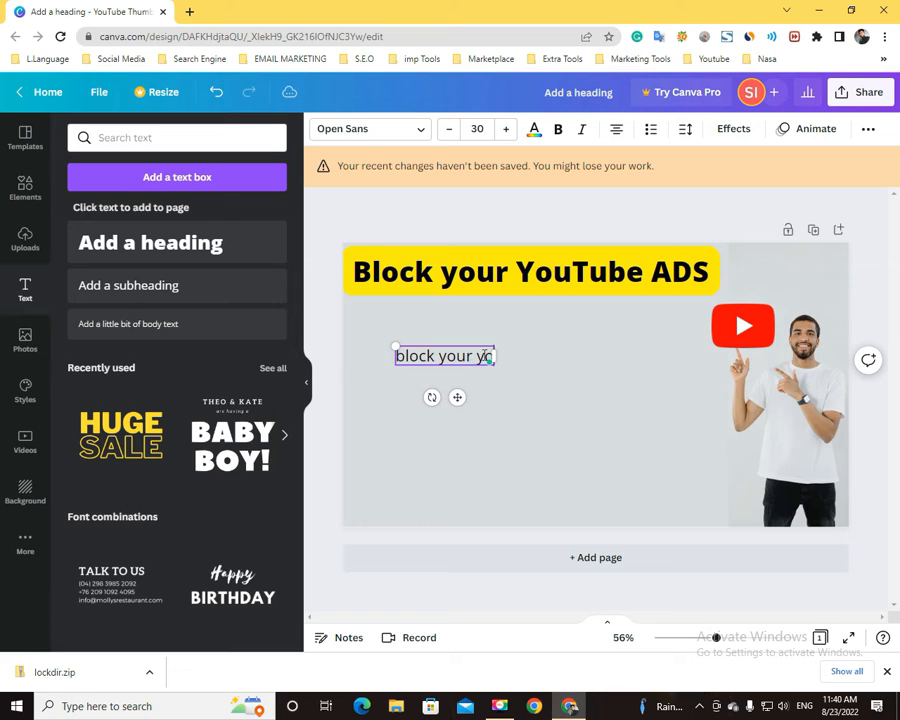
text( ad)
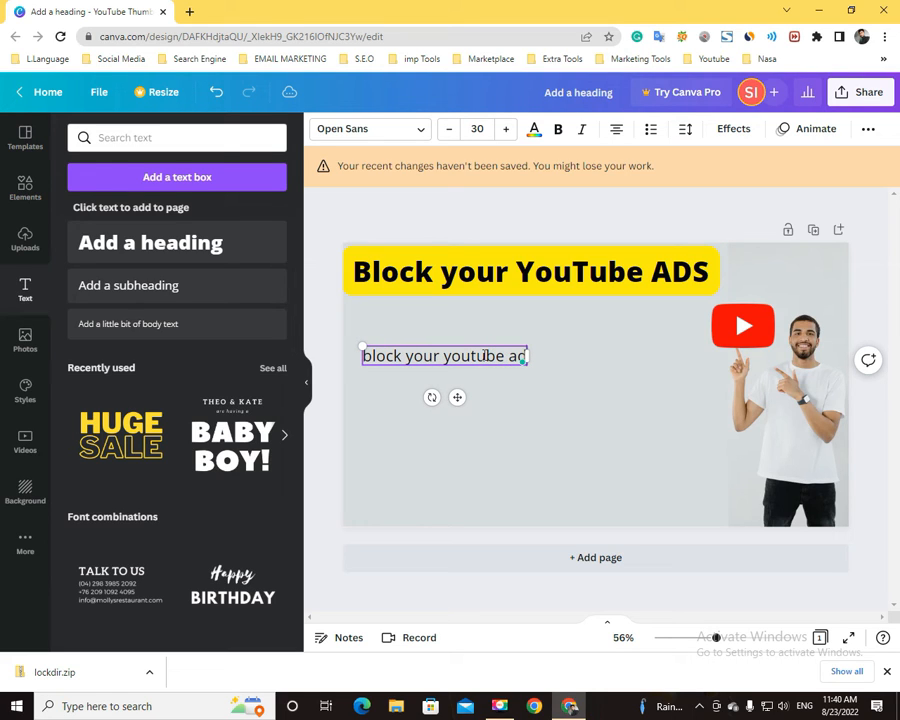
text(A)
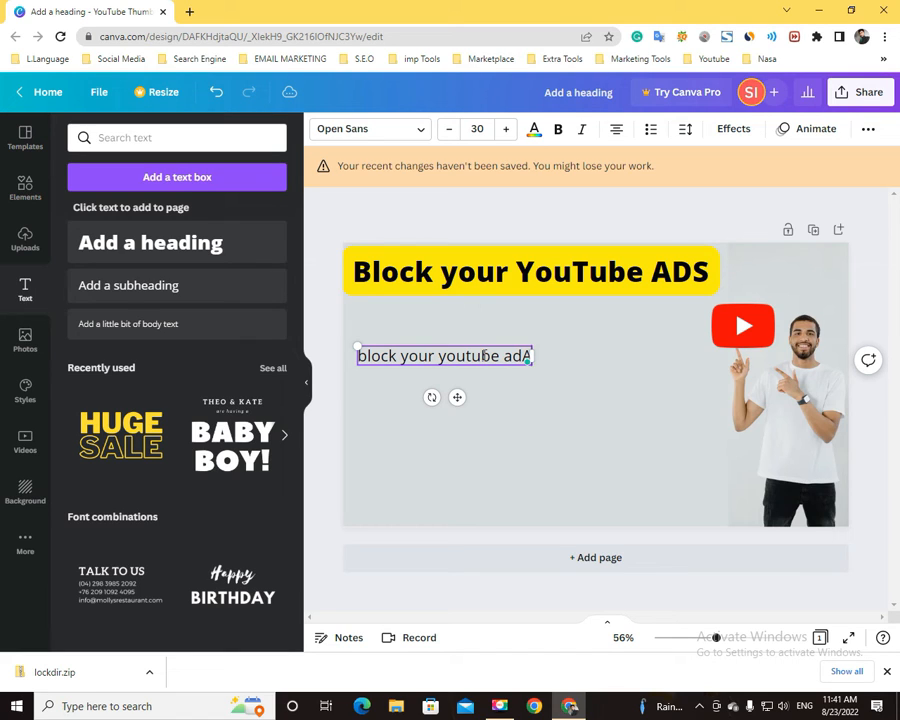
key(BackSpace)
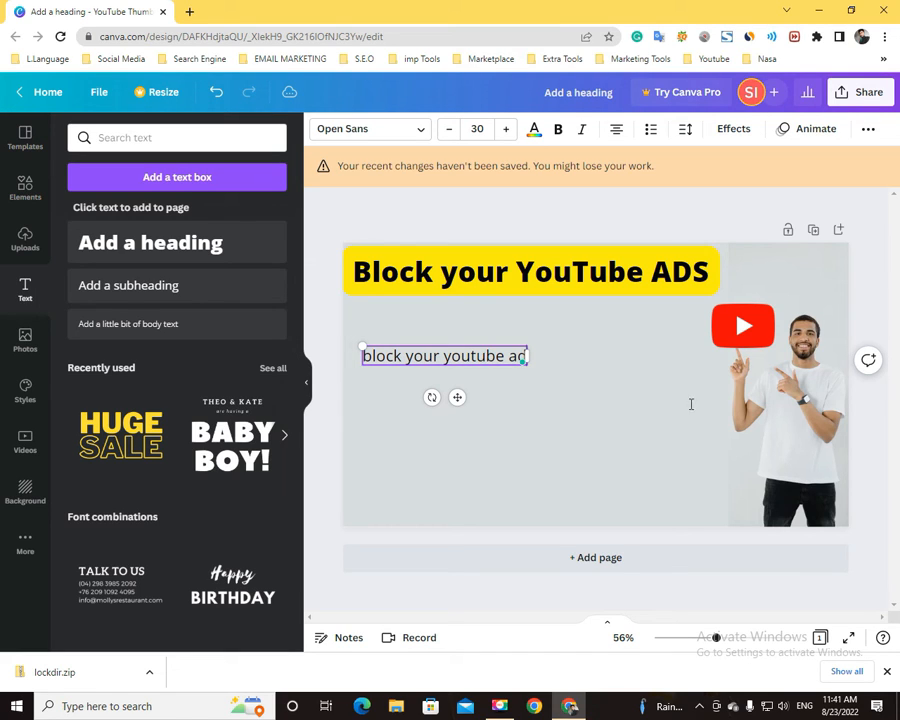
- Erase the subheading's text and delete its text box from the page
key(BackSpace)
key(BackSpace)
key(BackSpace)
key(BackSpace)
key(BackSpace)
key(BackSpace)
key(BackSpace)
key(BackSpace)
key(BackSpace)
key(BackSpace)
key(BackSpace)
key(BackSpace)
key(BackSpace)
key(BackSpace)
key(BackSpace)
key(BackSpace)
key(BackSpace)
key(BackSpace)
key(BackSpace)
click(543, 410)
click(443, 355)
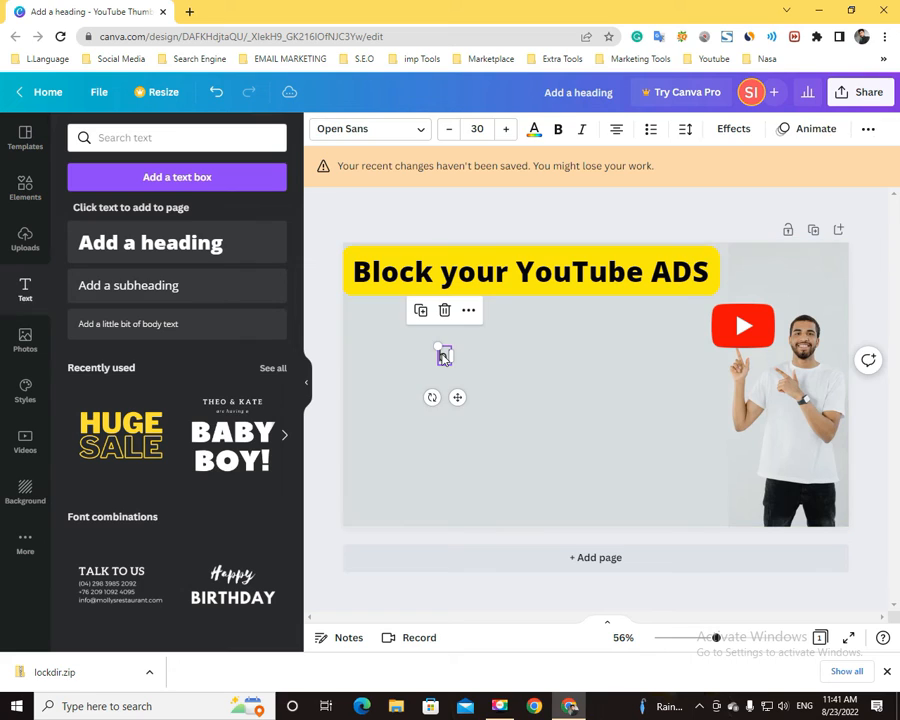
key(BackSpace)
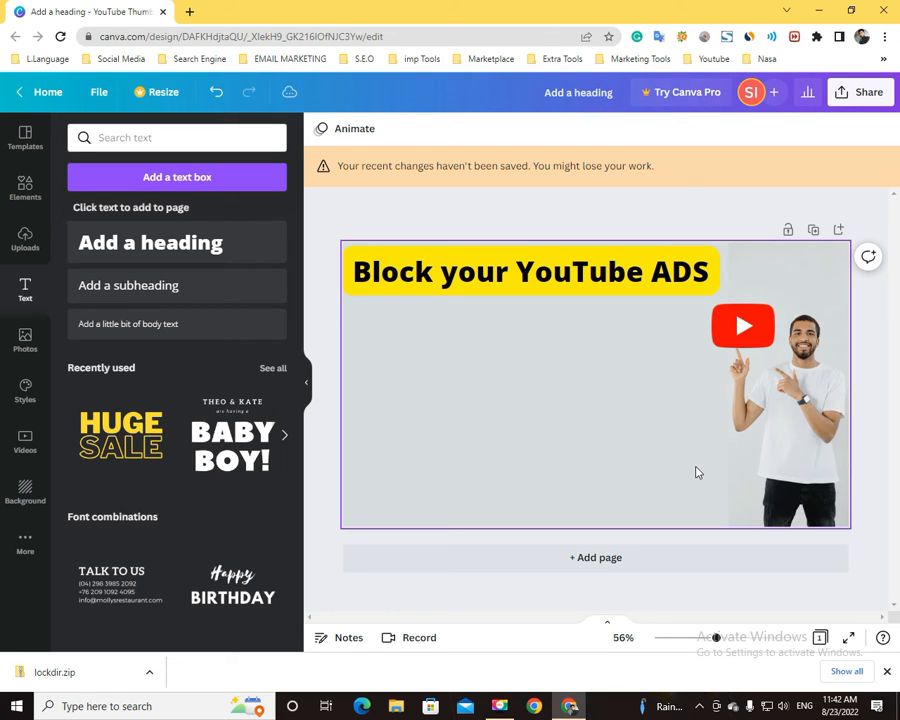
- Download the thumbnail design as a PNG file at 1280 × 720 px and dismiss the download notice
click(856, 94)
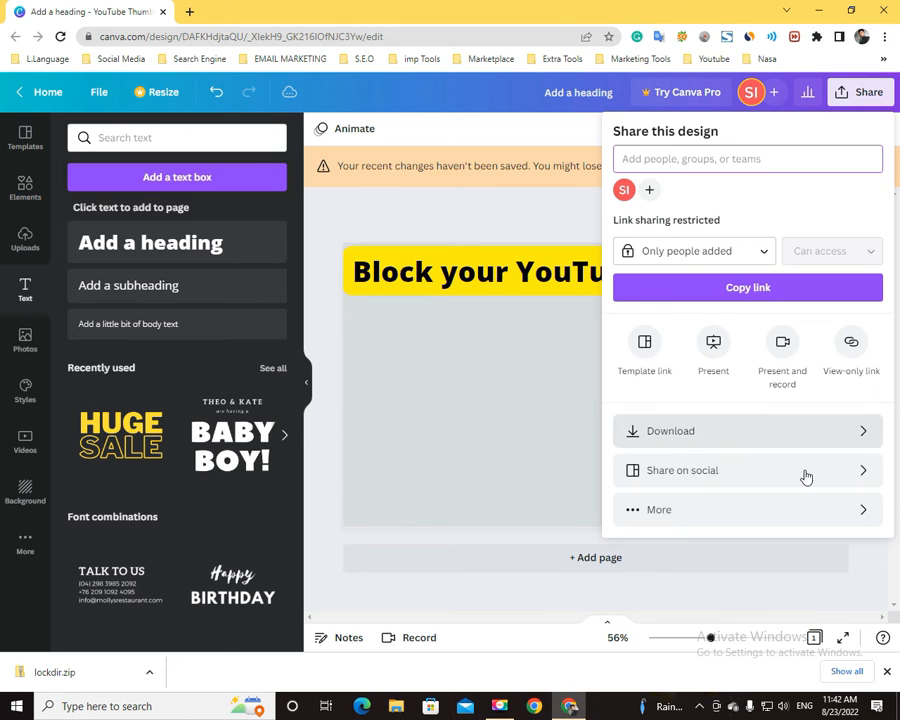
click(714, 434)
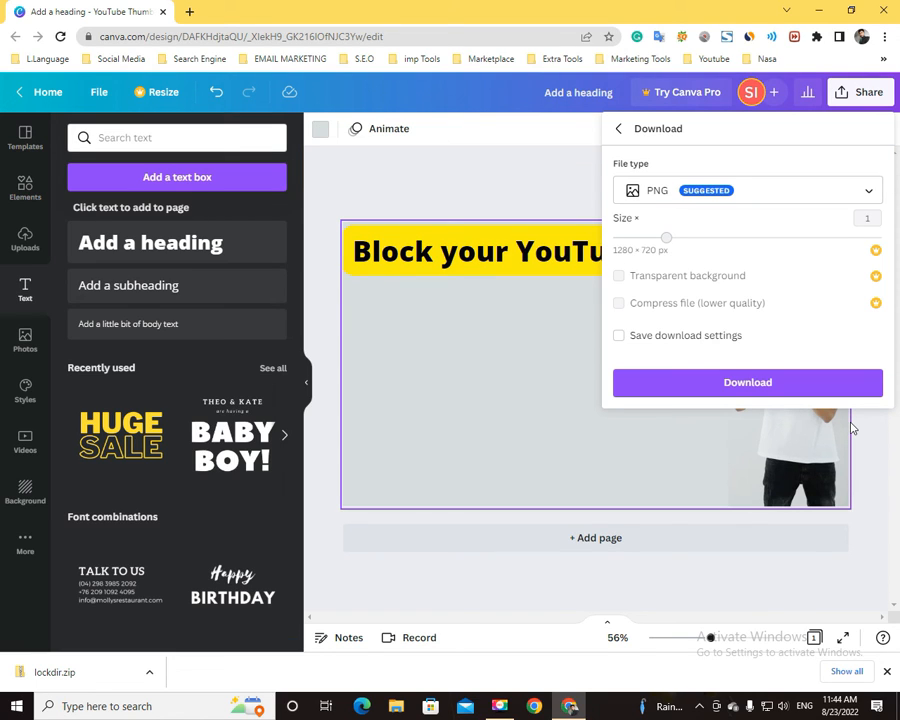
click(737, 392)
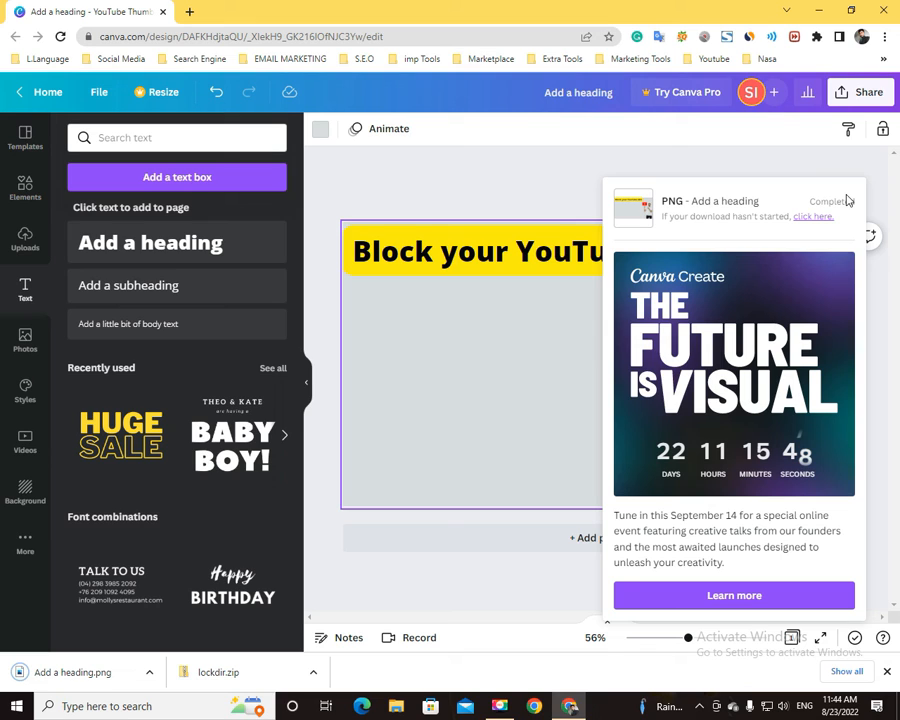
click(896, 320)
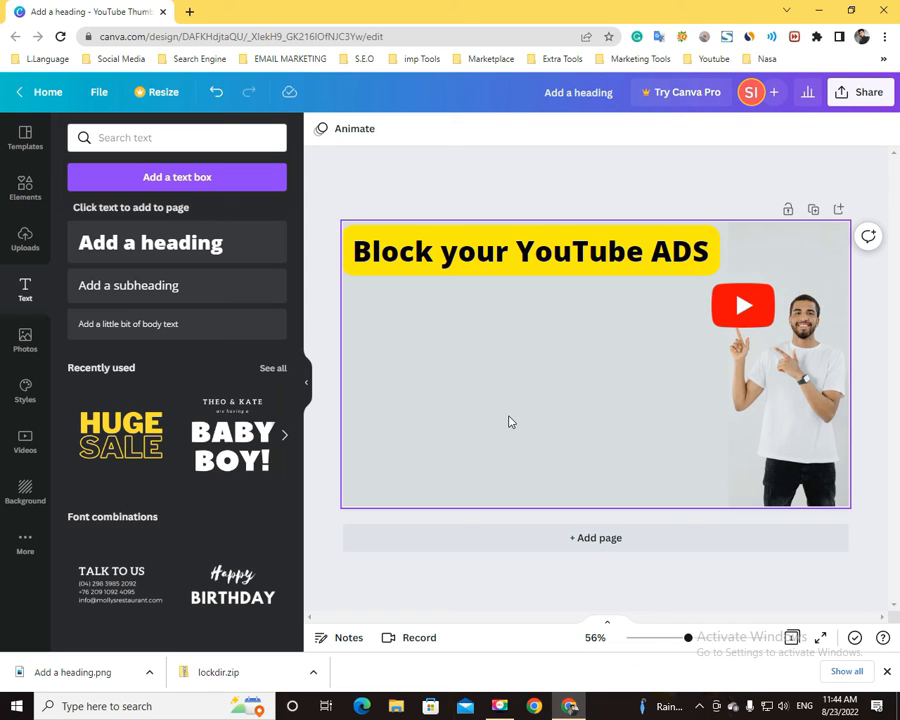
- Browse the categories of the stock video library and reopen the stock photo library
click(26, 446)
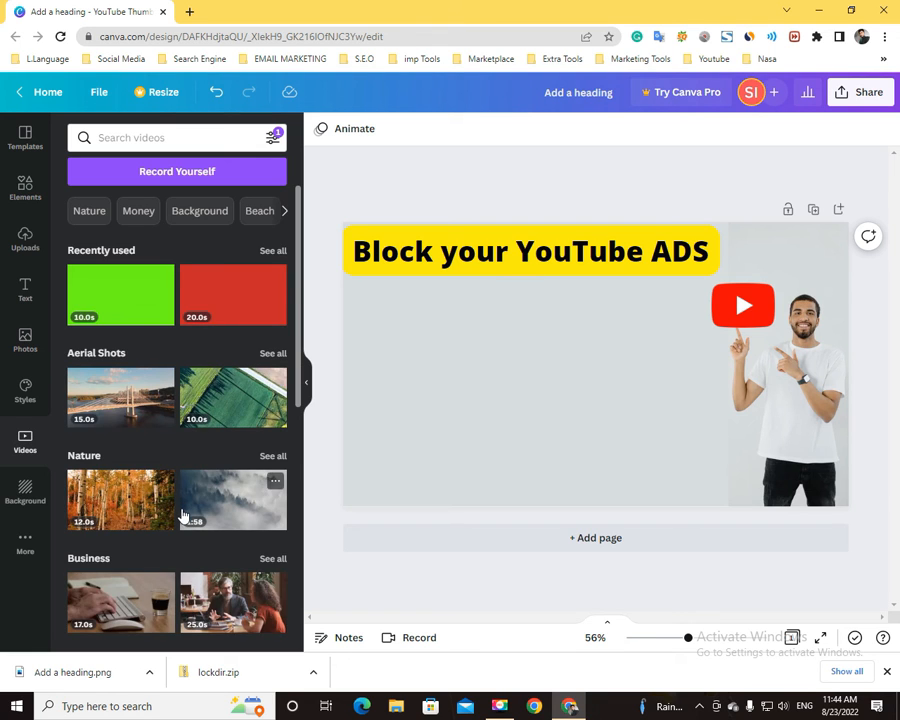
scroll(184, 516, down, 3)
scroll(184, 516, down, 3)
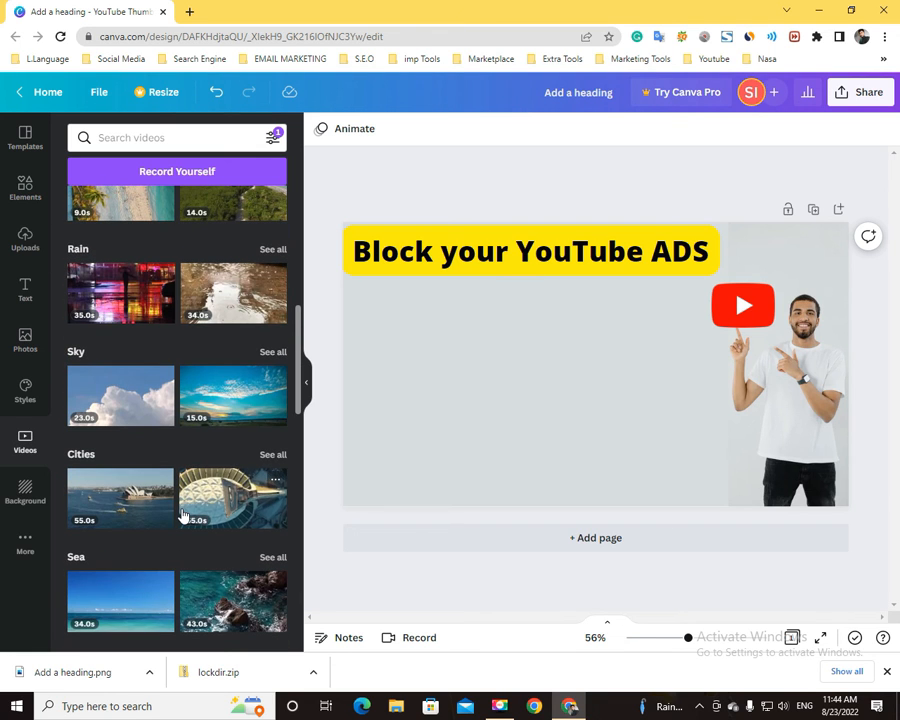
scroll(184, 516, down, 5)
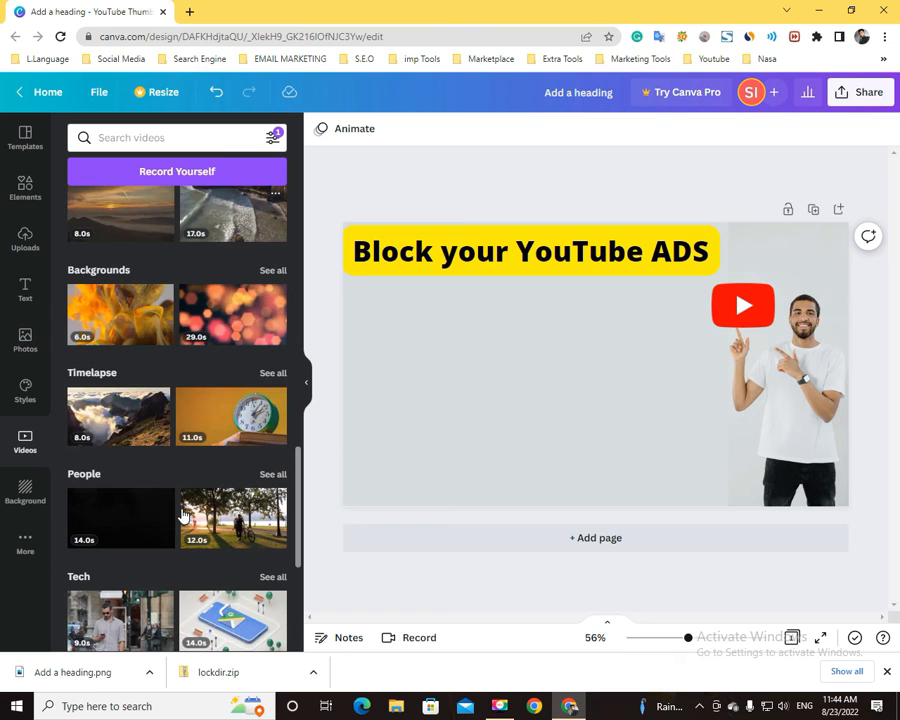
scroll(183, 516, down, 3)
scroll(183, 516, up, 10)
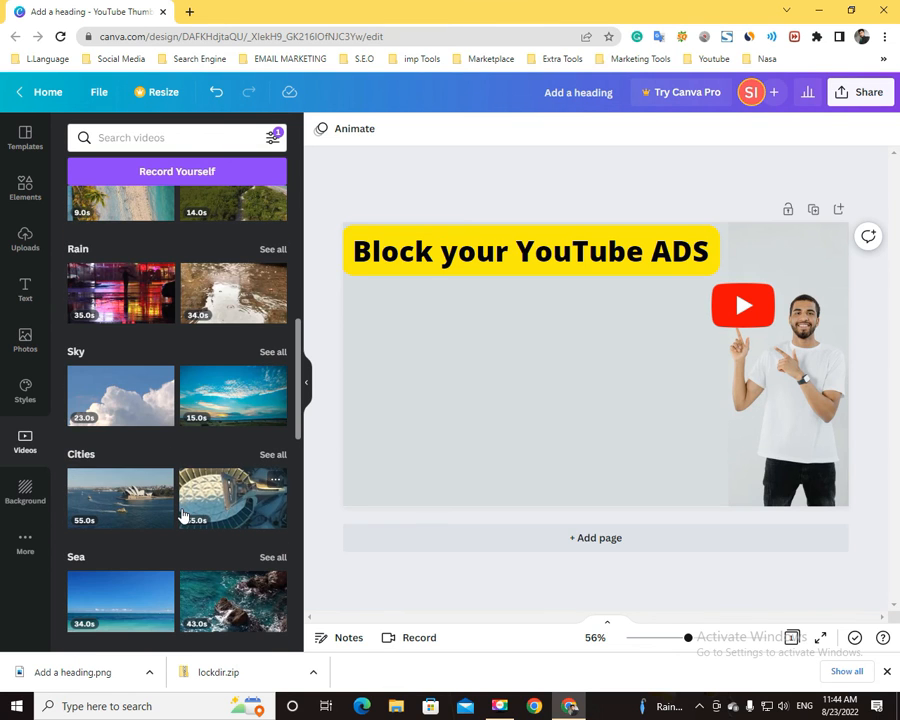
scroll(183, 516, down, 5)
scroll(183, 516, up, 5)
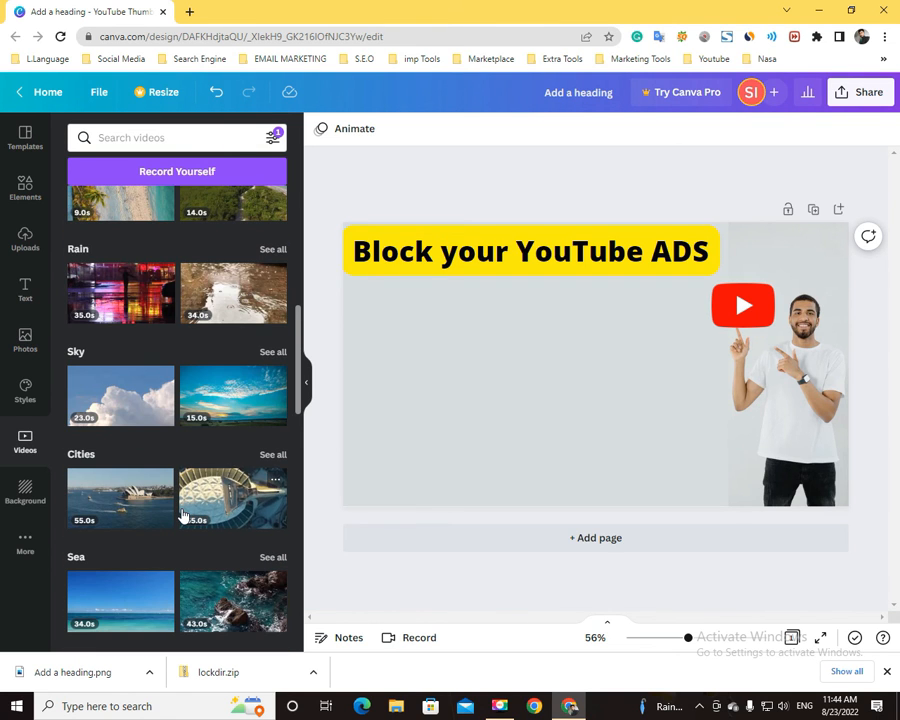
scroll(183, 516, down, 5)
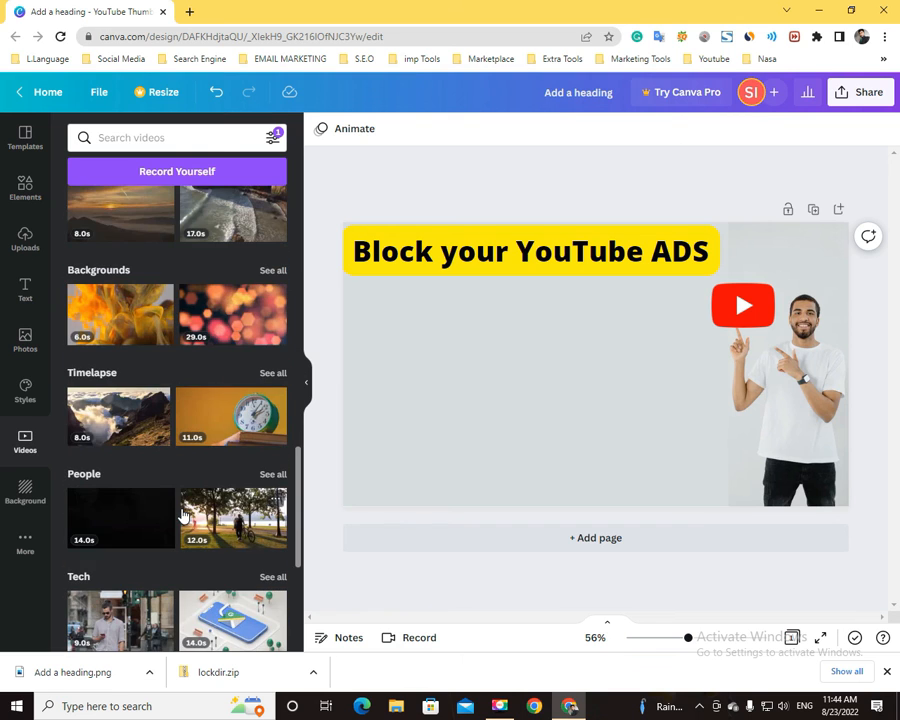
scroll(183, 516, down, 5)
scroll(183, 516, up, 3)
scroll(183, 516, down, 5)
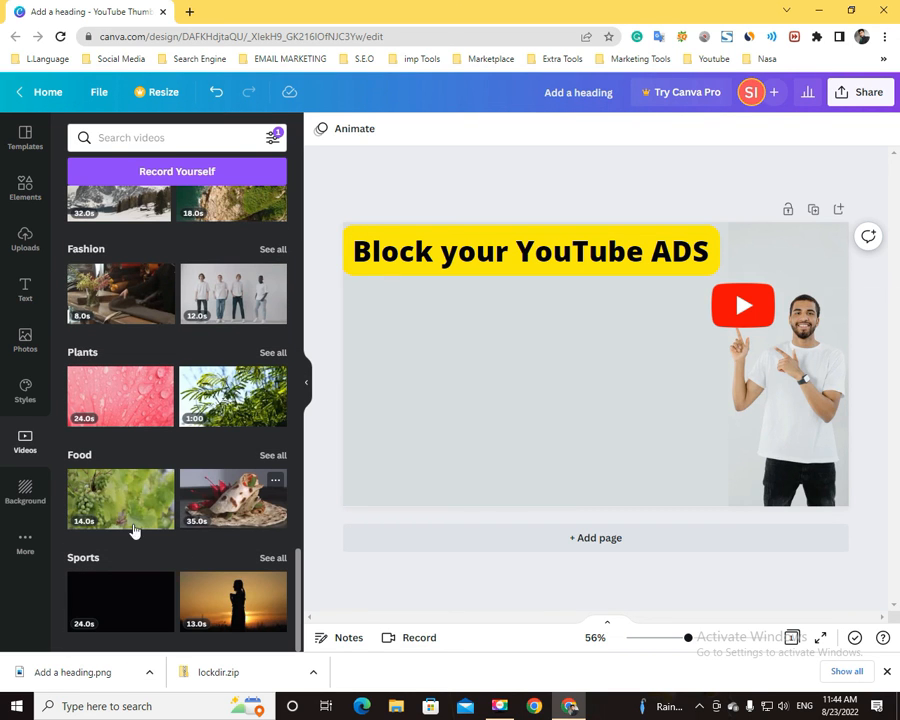
scroll(183, 516, up, 5)
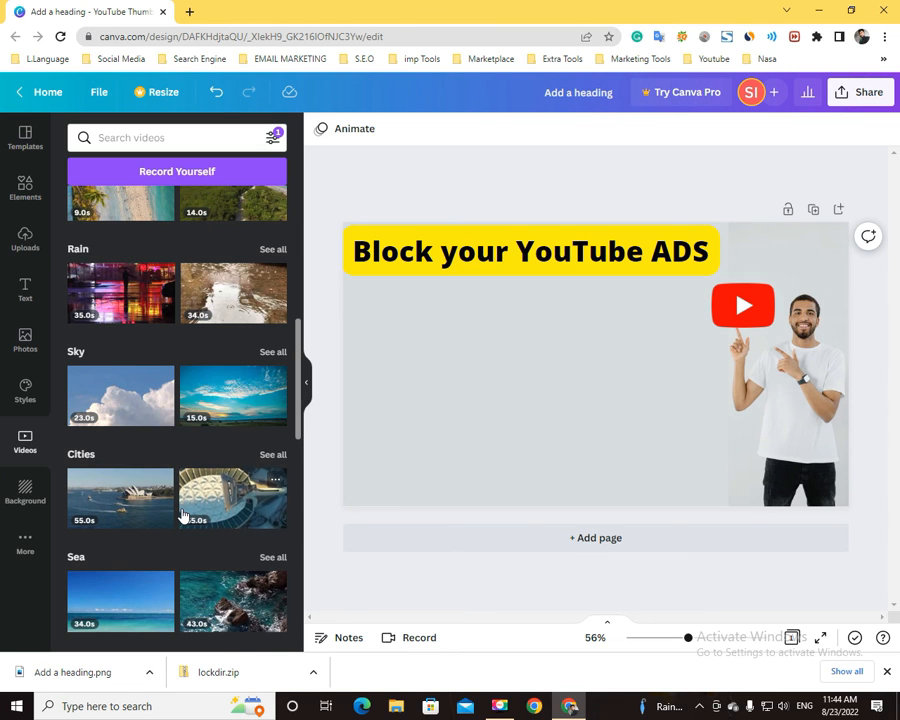
scroll(183, 516, down, 3)
click(25, 340)
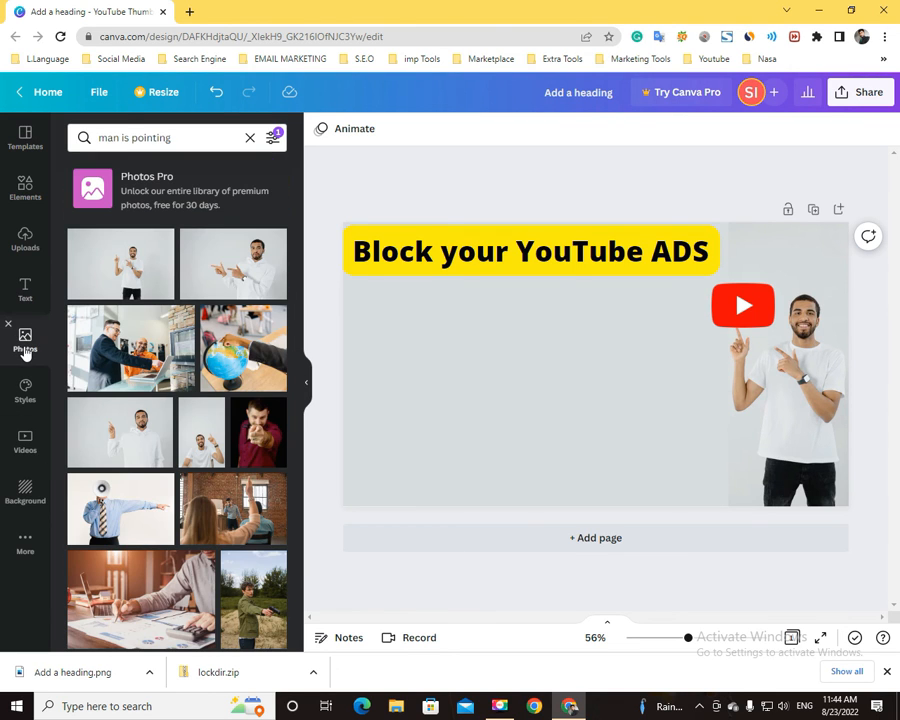
- Look through the stock photo results for "man is pointing" and check the available search filters without changing them
scroll(183, 536, down, 5)
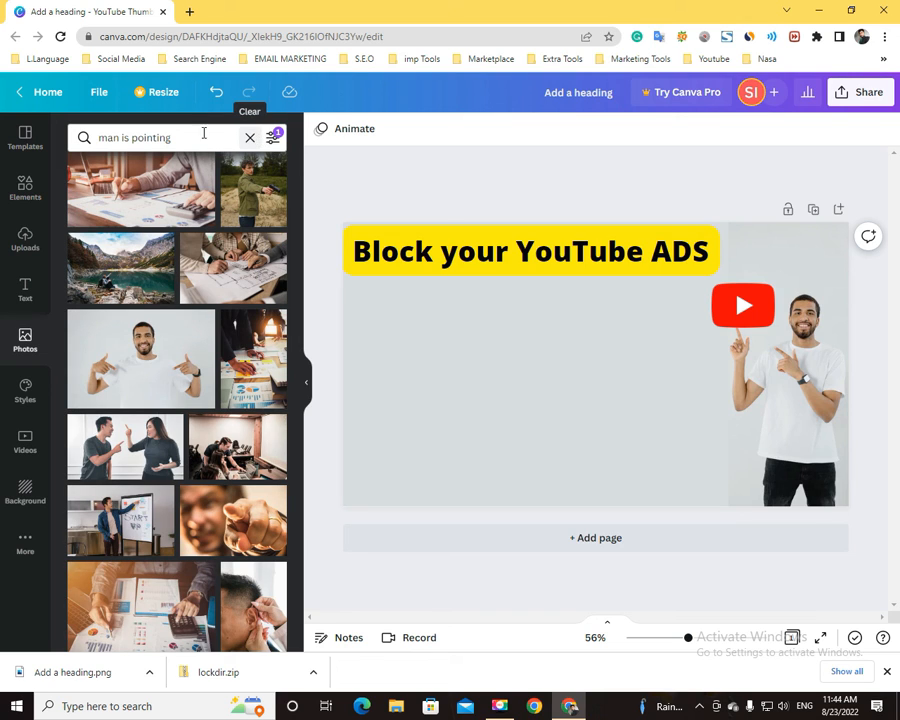
click(271, 140)
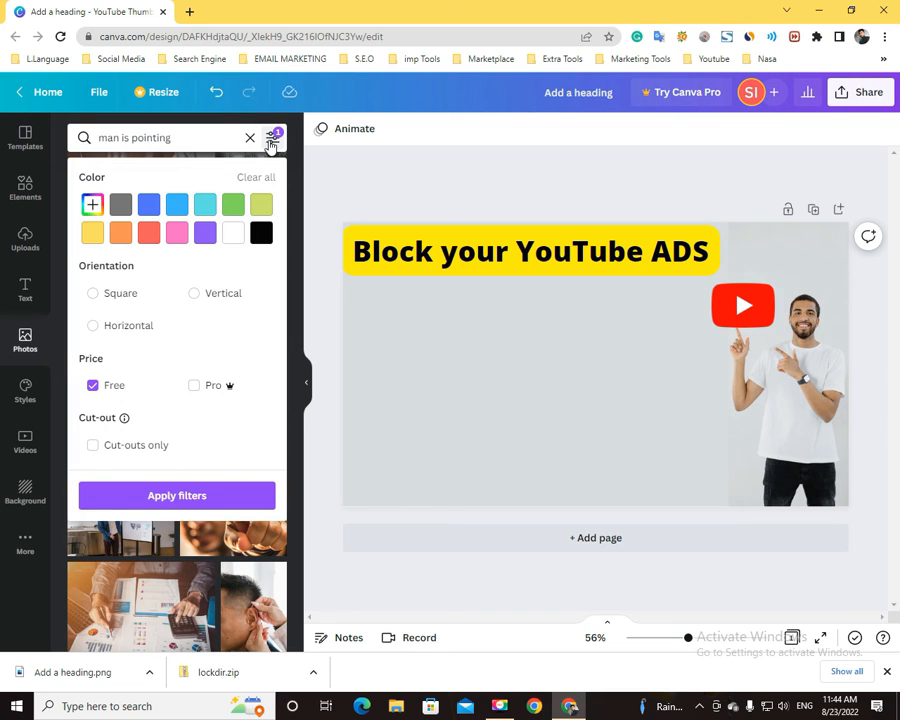
click(271, 141)
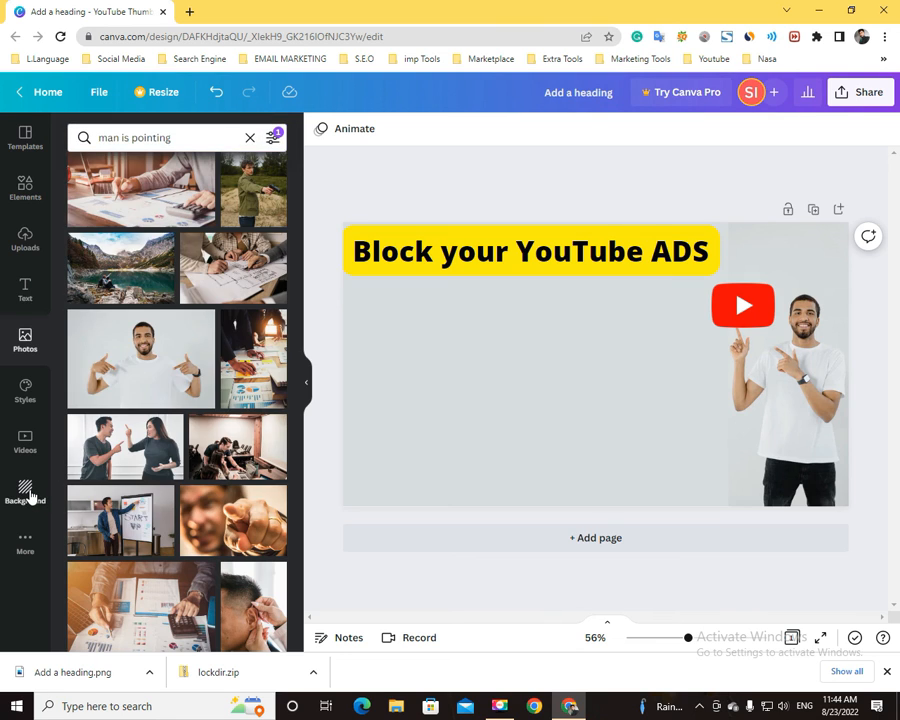
- Browse the library of background images and colours
click(28, 492)
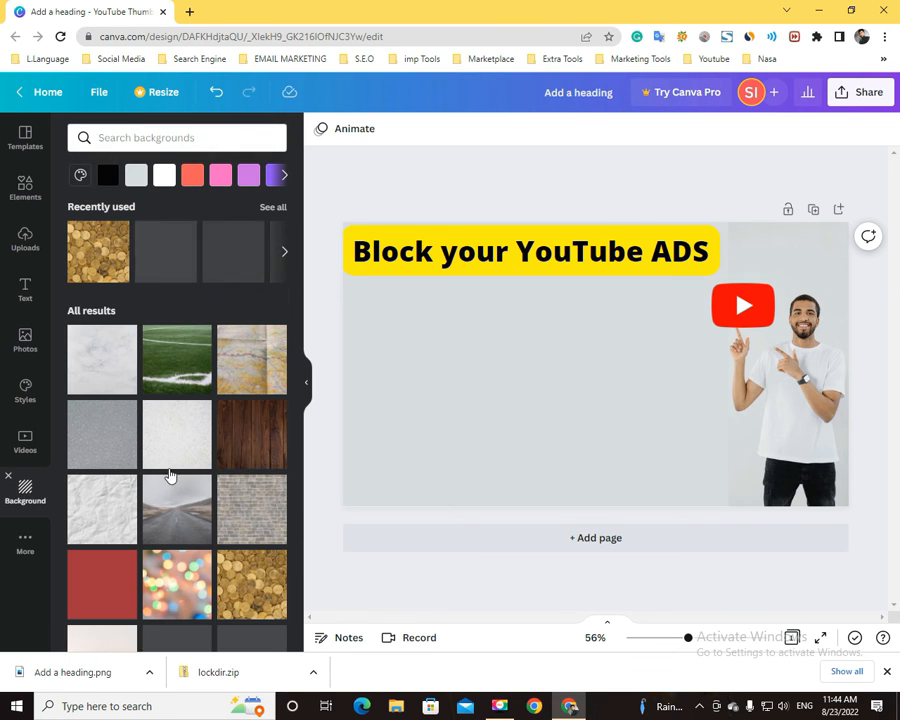
scroll(196, 492, down, 4)
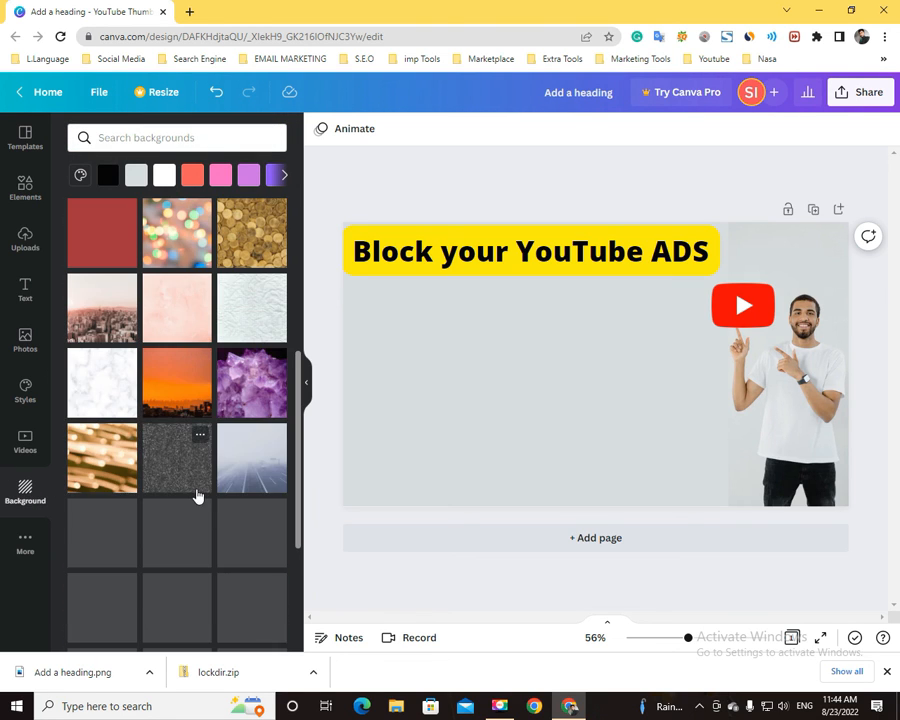
scroll(196, 495, down, 2)
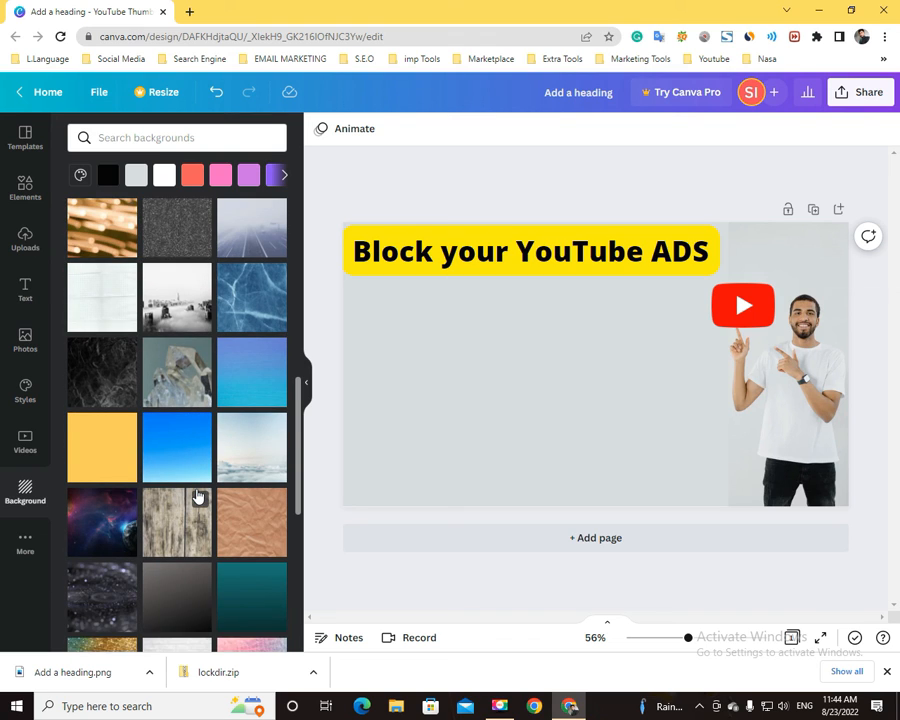
scroll(197, 497, down, 3)
- Browse the additional Canva apps and content sources, and leave the editor for the Canva home page
click(26, 546)
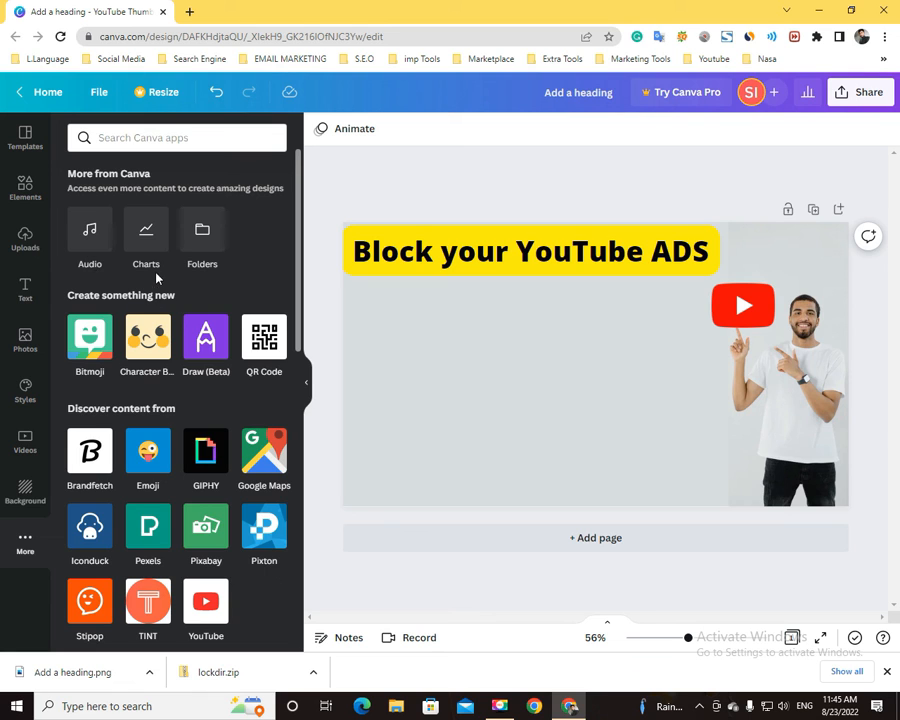
scroll(170, 420, down, 2)
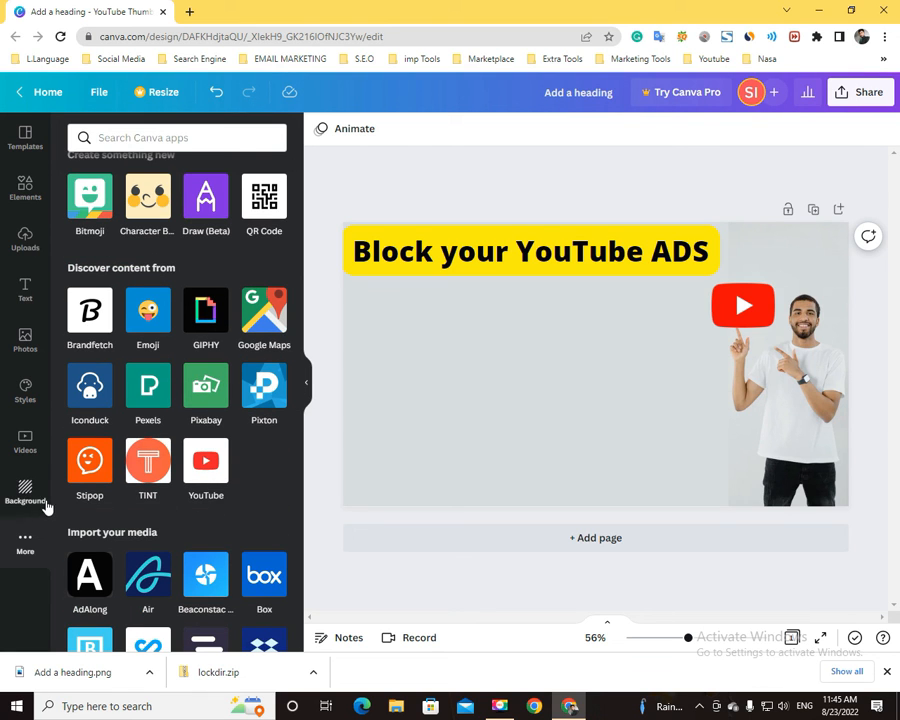
click(48, 93)
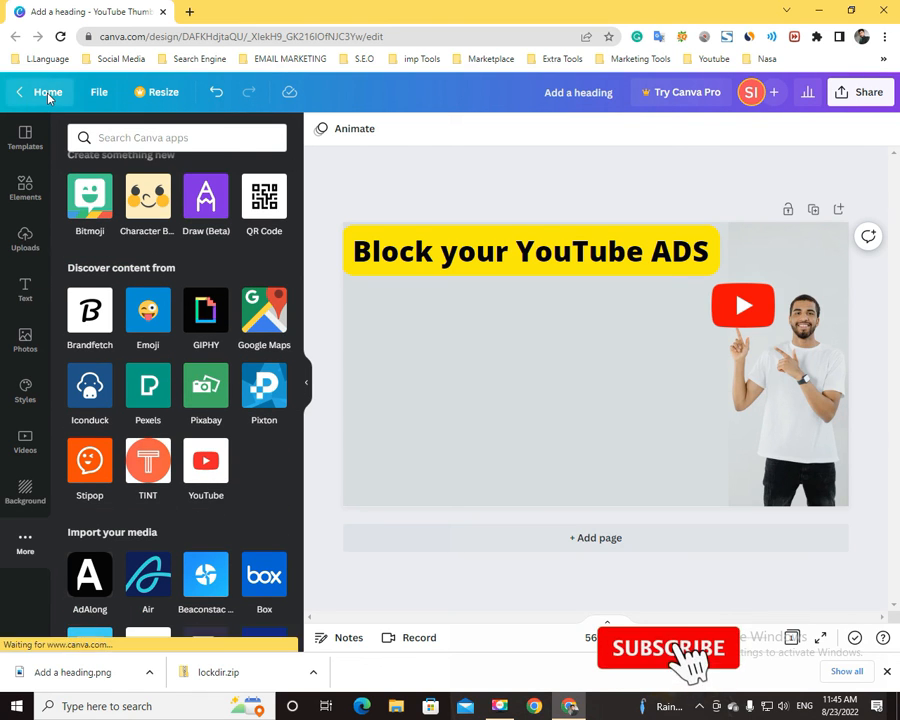